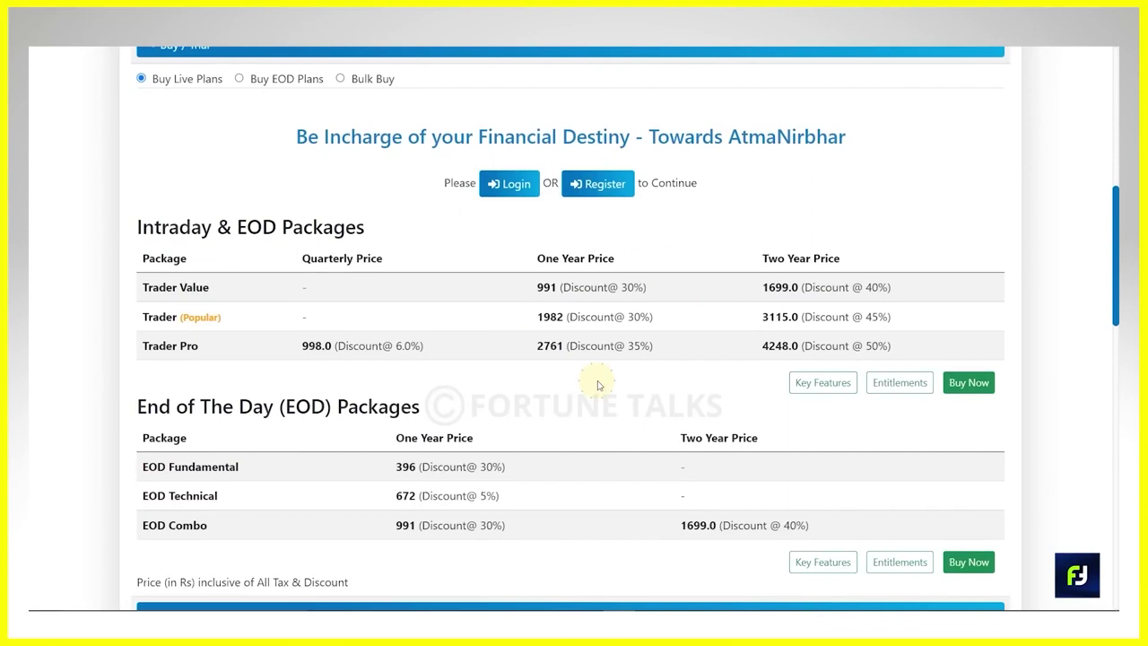
# Return from the pricing plans to the long-term daily Double Top screener and open Aditya Birla Money's pattern chart
pyautogui.scroll(-2, 598, 385)
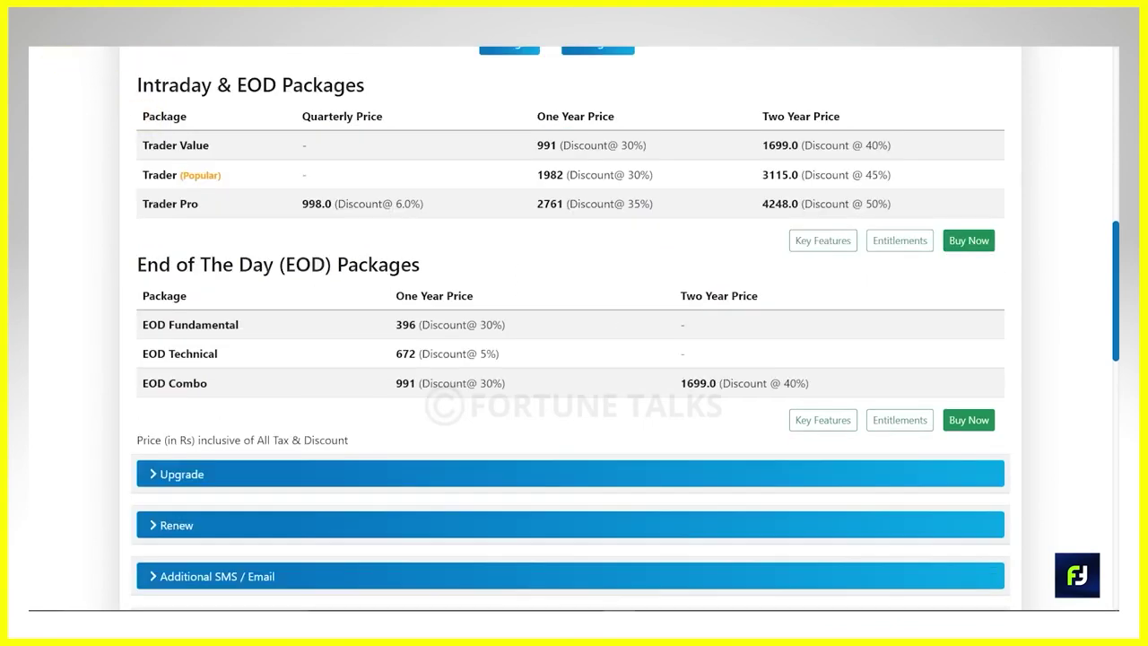
pyautogui.hotkey('alt', 'Left')
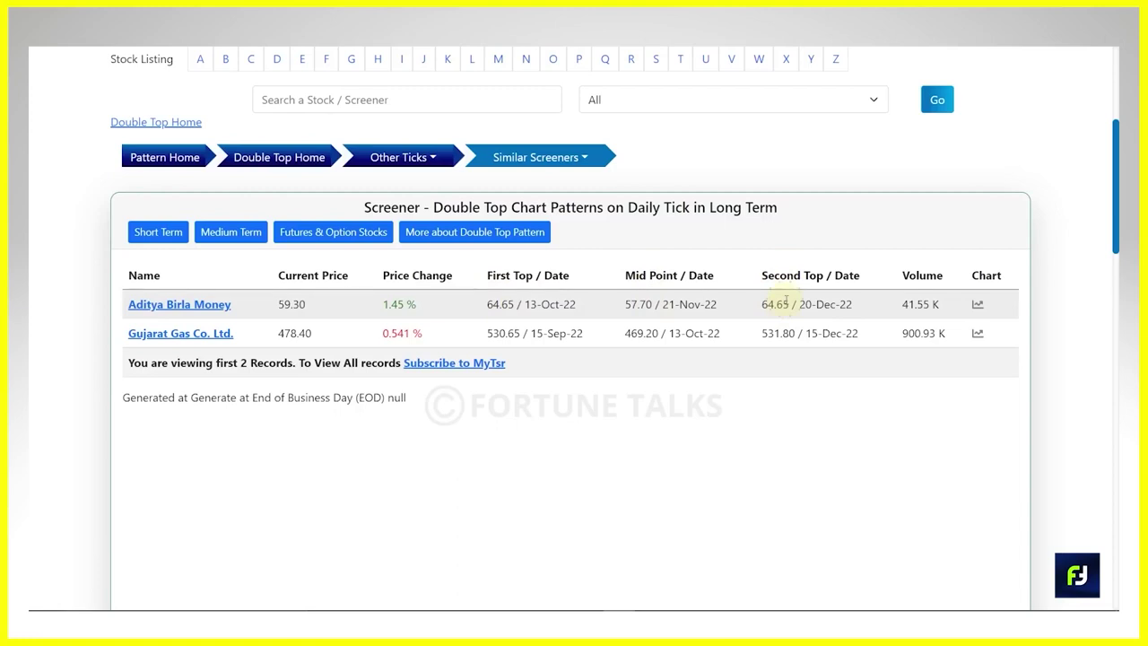
pyautogui.click(978, 306)
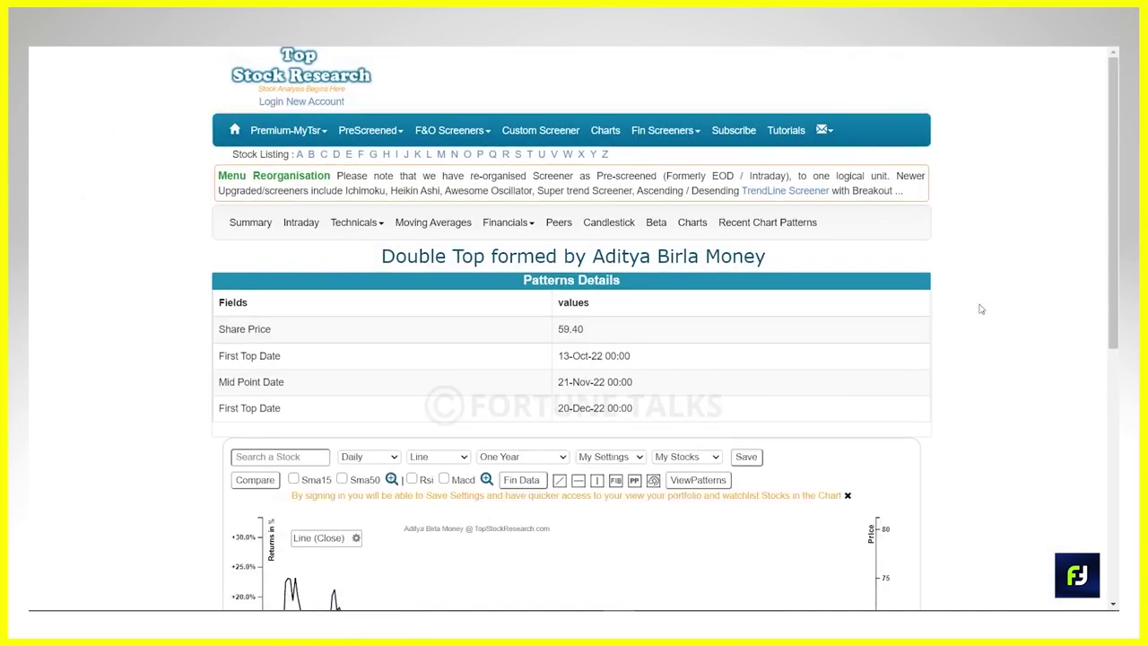
pyautogui.scroll(-4, 980, 308)
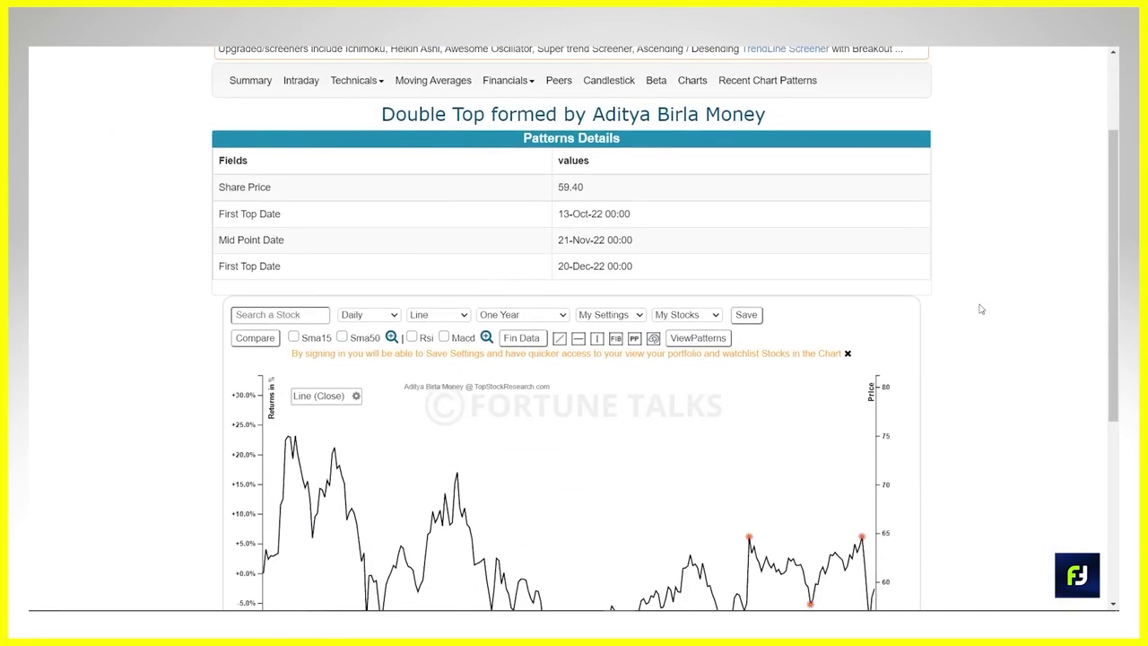
pyautogui.scroll(-1, 980, 308)
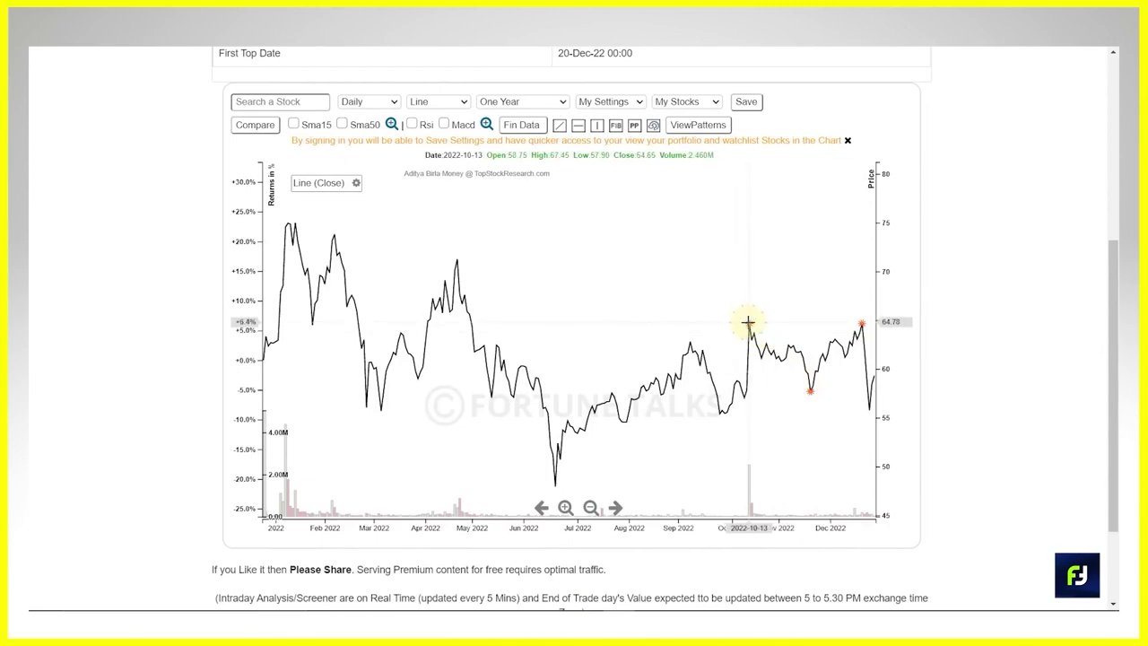
# Display the Aditya Birla Money chart as candles and look through the available tick intervals and time ranges
pyautogui.click(448, 105)
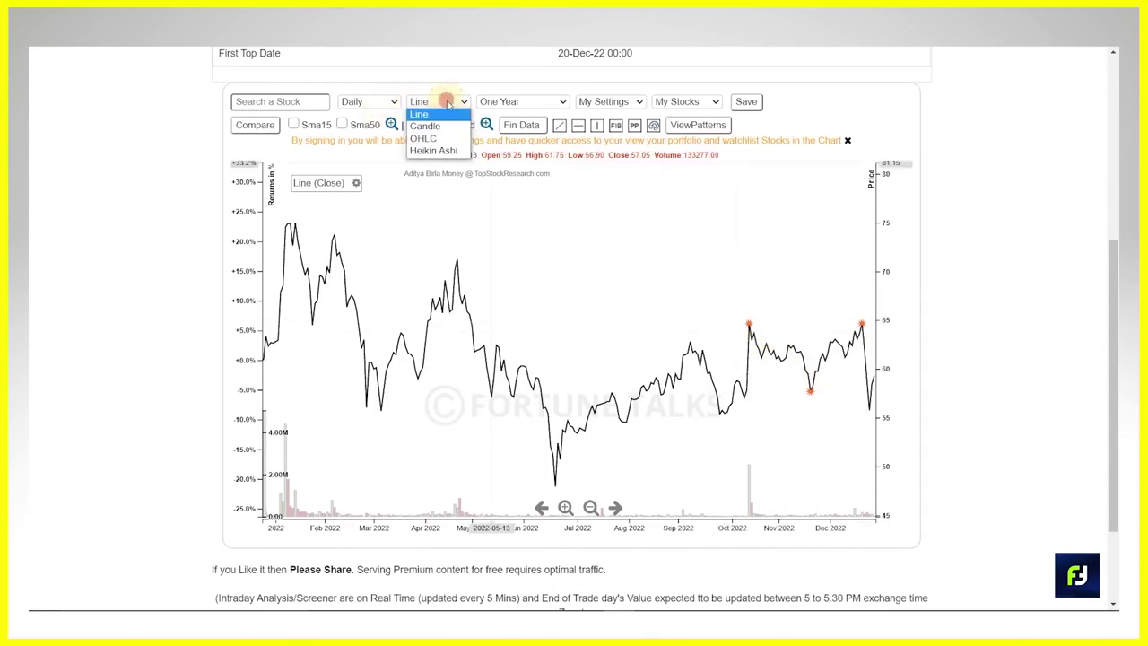
pyautogui.click(442, 128)
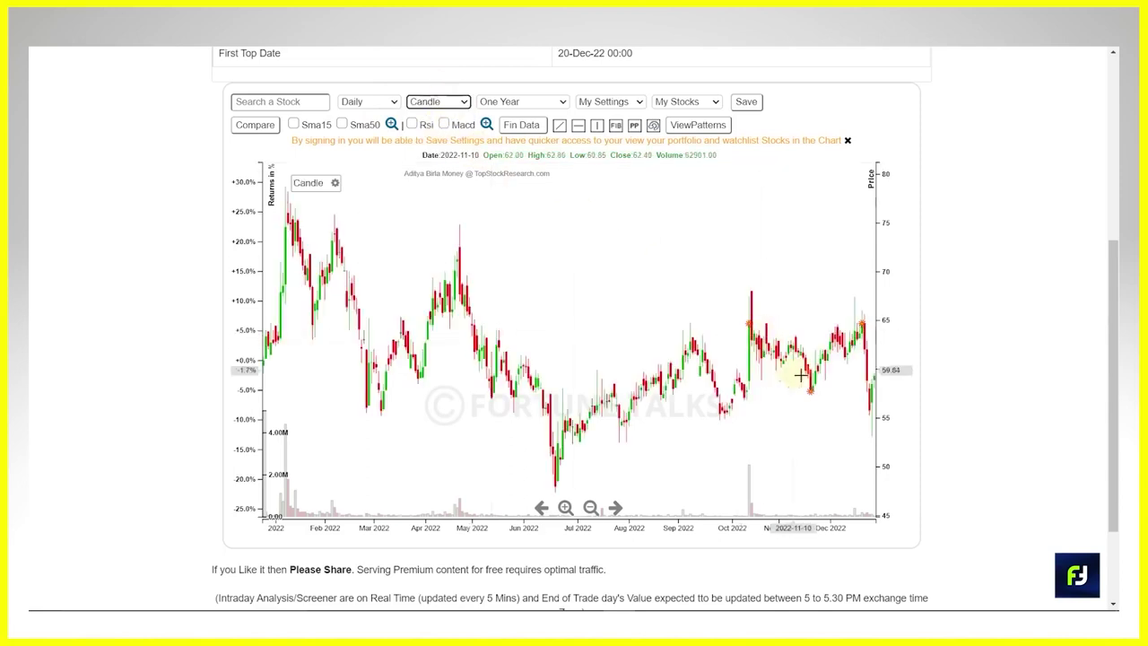
pyautogui.click(369, 103)
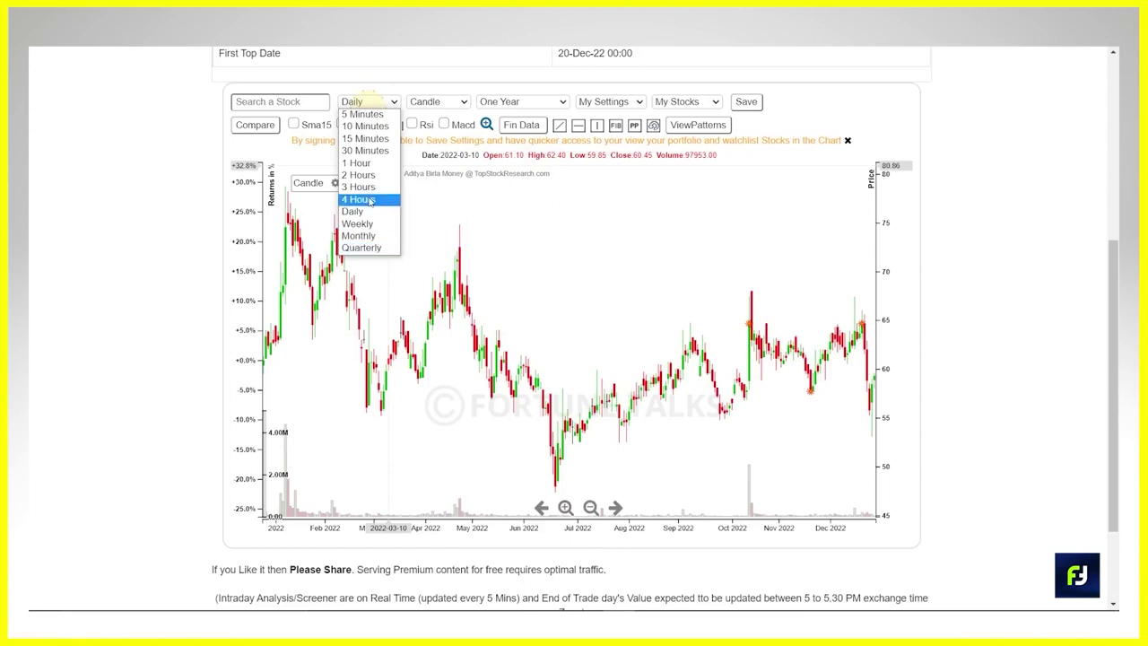
pyautogui.click(525, 102)
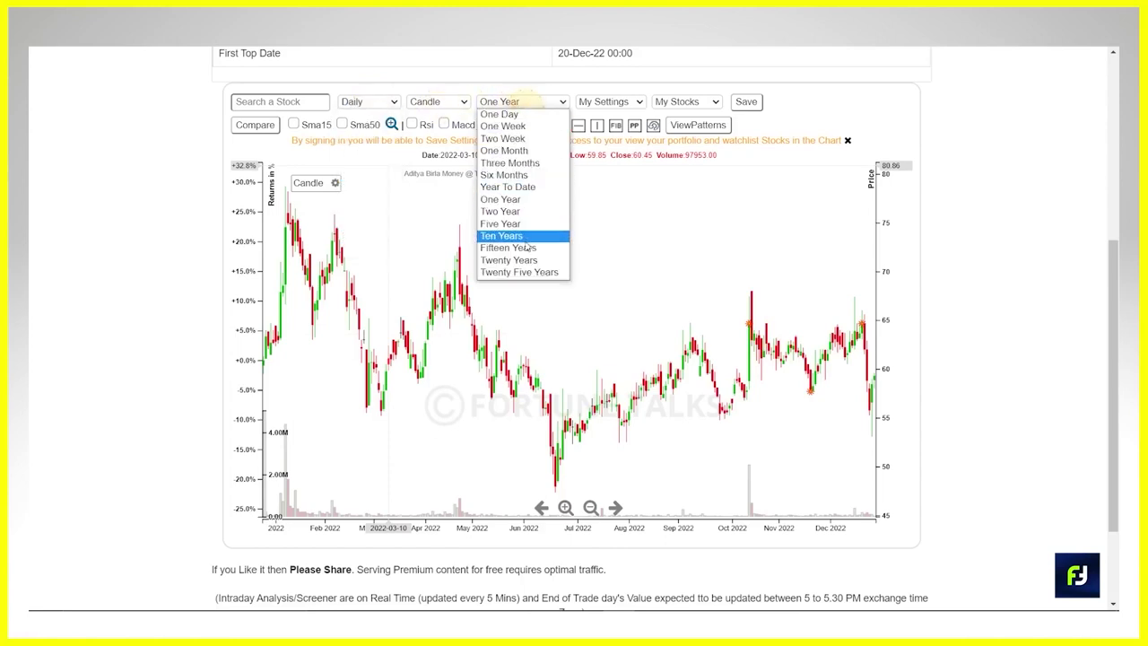
pyautogui.click(515, 102)
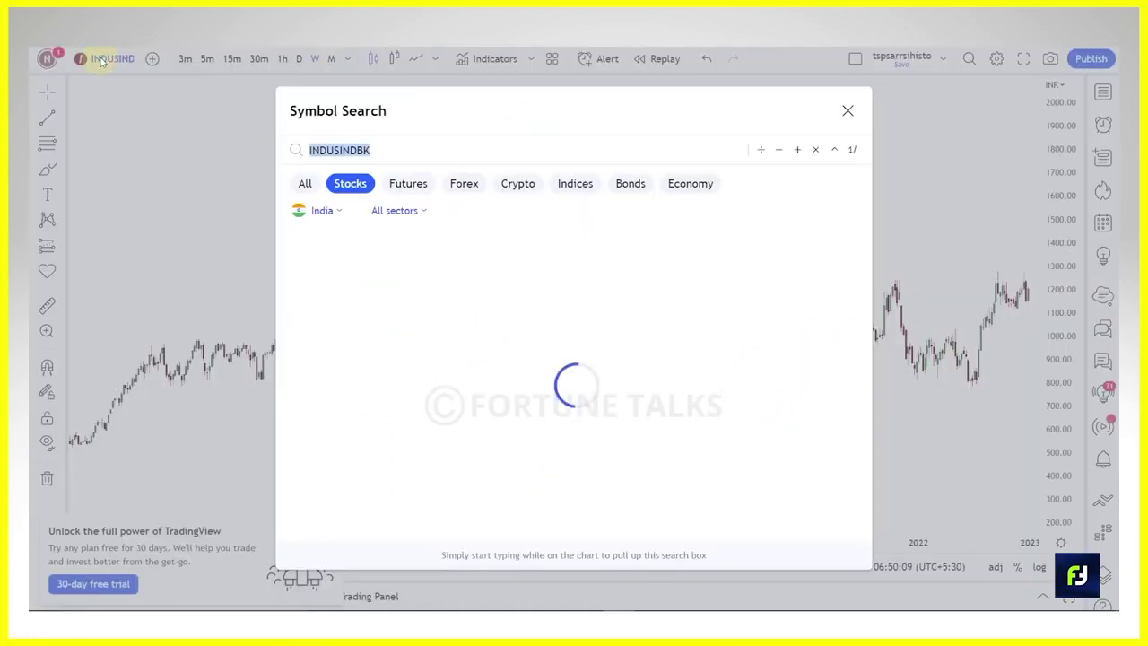
# Switch to TradingView, load the Aditya Birla Money symbol and show its recent price action on the daily timeframe
pyautogui.write('ADITYA BIRLA MONEY')
pyautogui.press('Return')
pyautogui.click(299, 58)
pyautogui.scroll(10, 828, 466)
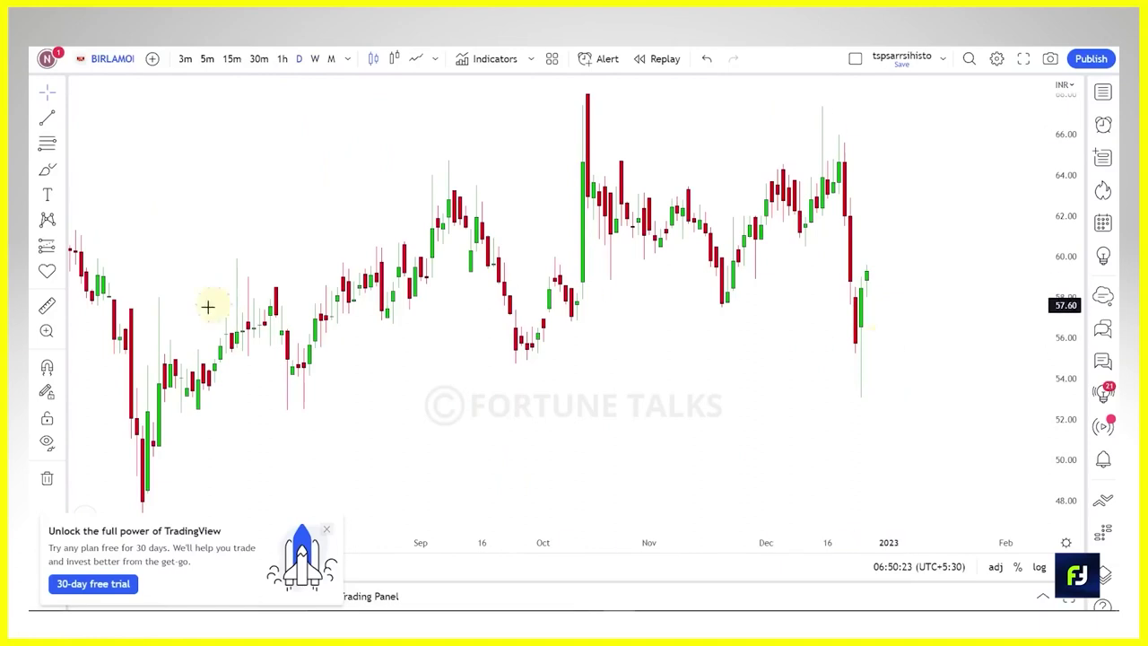
# Place a line at the double top's neckline on the daily chart, starting in early October 2022
pyautogui.click(59, 117)
pyautogui.click(103, 289)
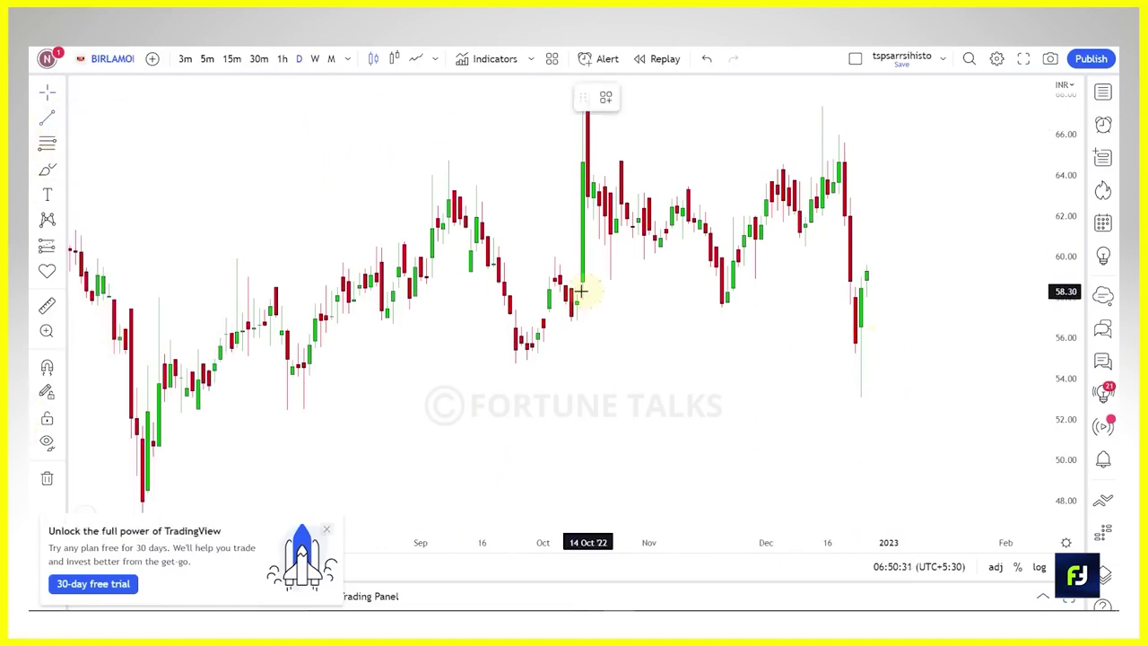
pyautogui.click(542, 308)
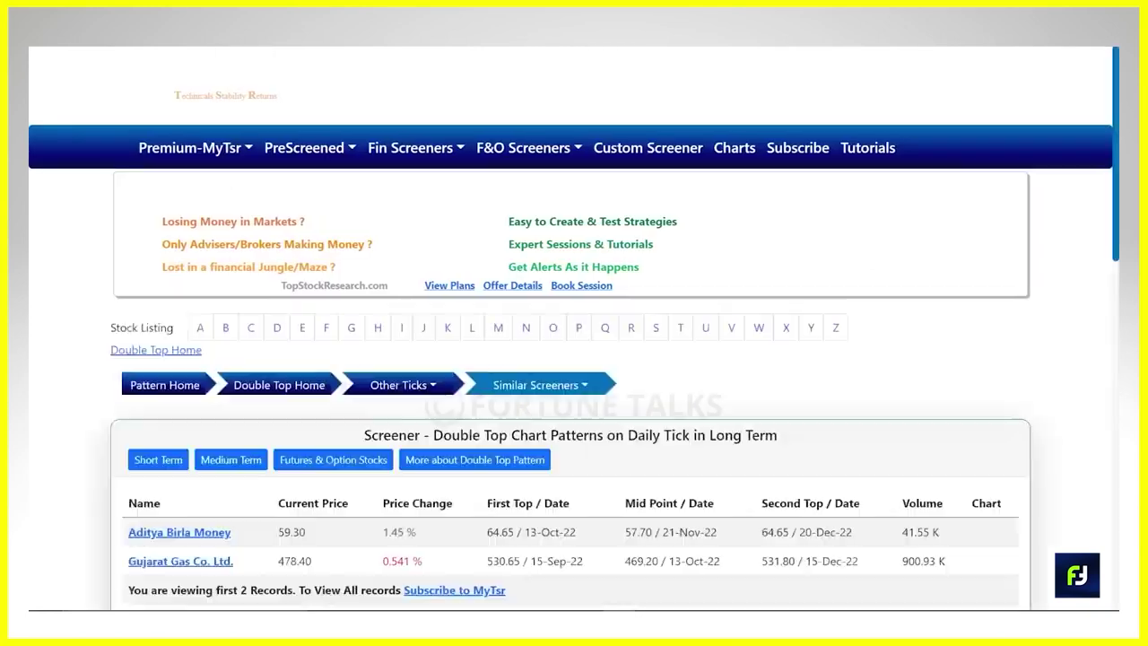
# Return to Top Stock Research's chart pattern list and open the long-term daily Descending Channel screener
pyautogui.scroll(-3, 574, 359)
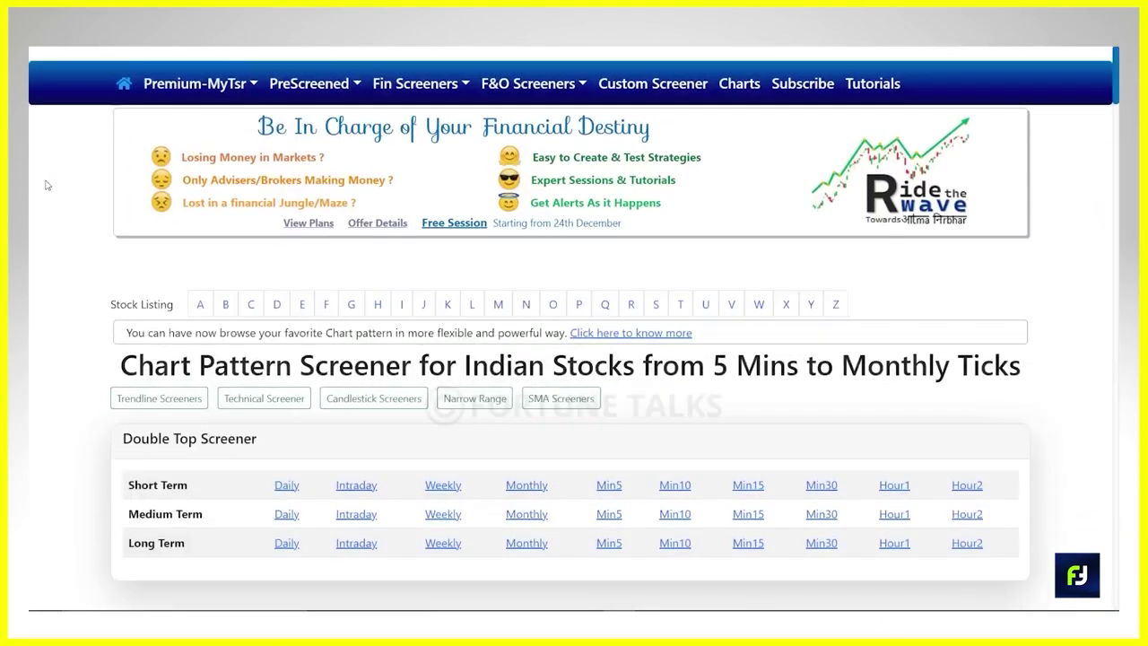
pyautogui.scroll(-4, 64, 223)
pyautogui.scroll(-1, 65, 223)
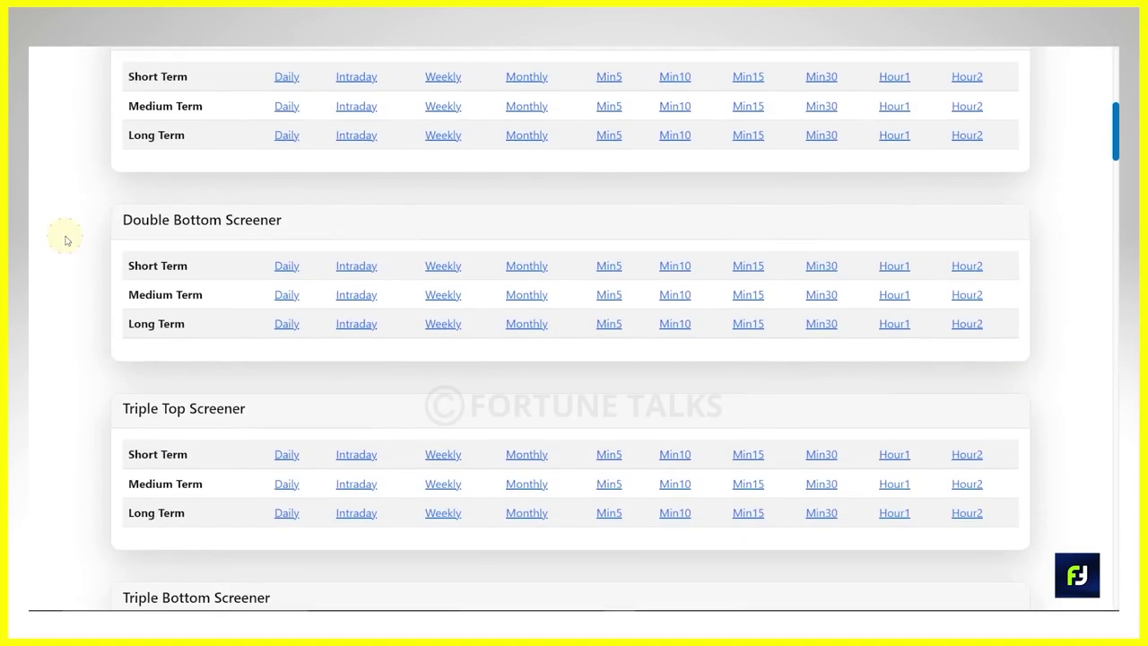
pyautogui.scroll(-7, 64, 241)
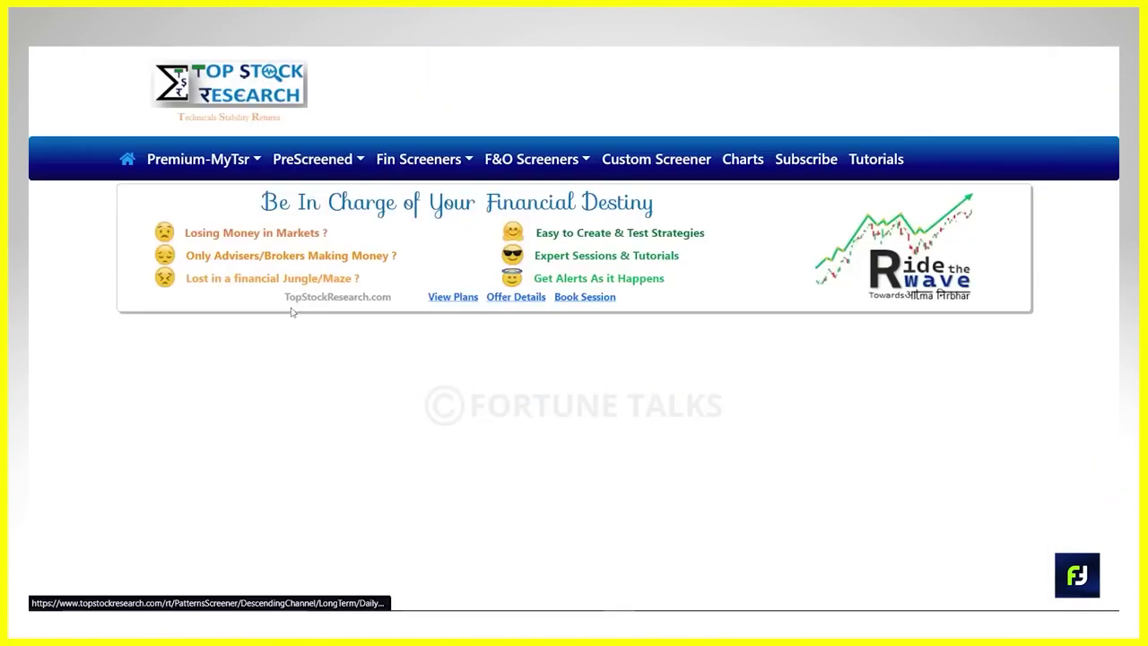
pyautogui.scroll(-3, 130, 305)
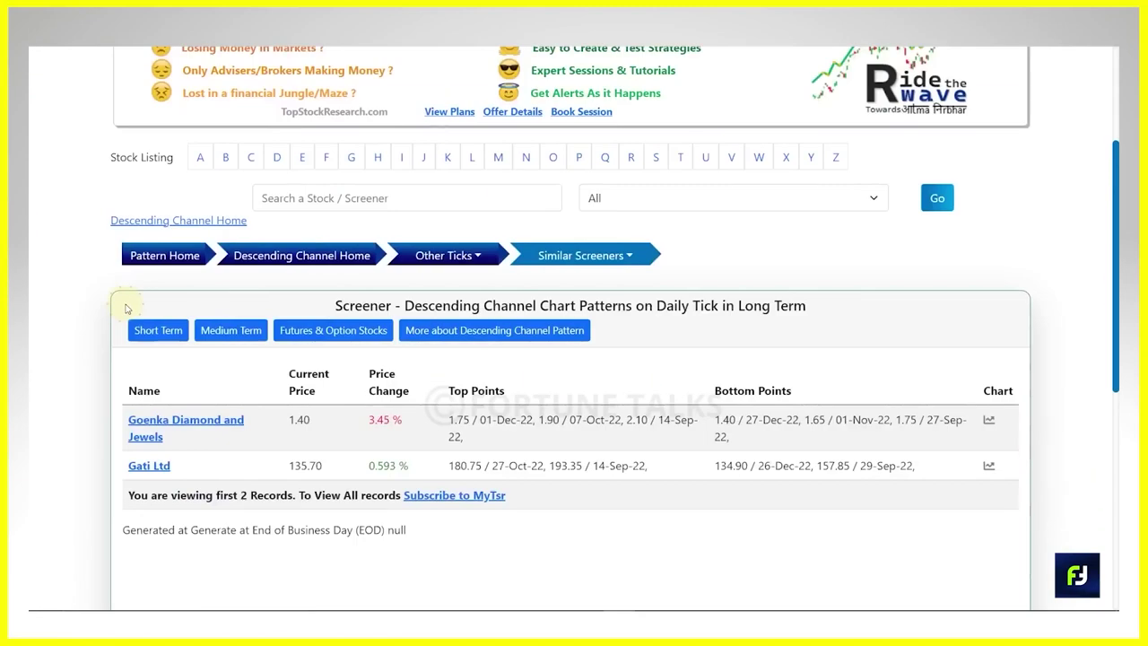
pyautogui.scroll(-1, 126, 309)
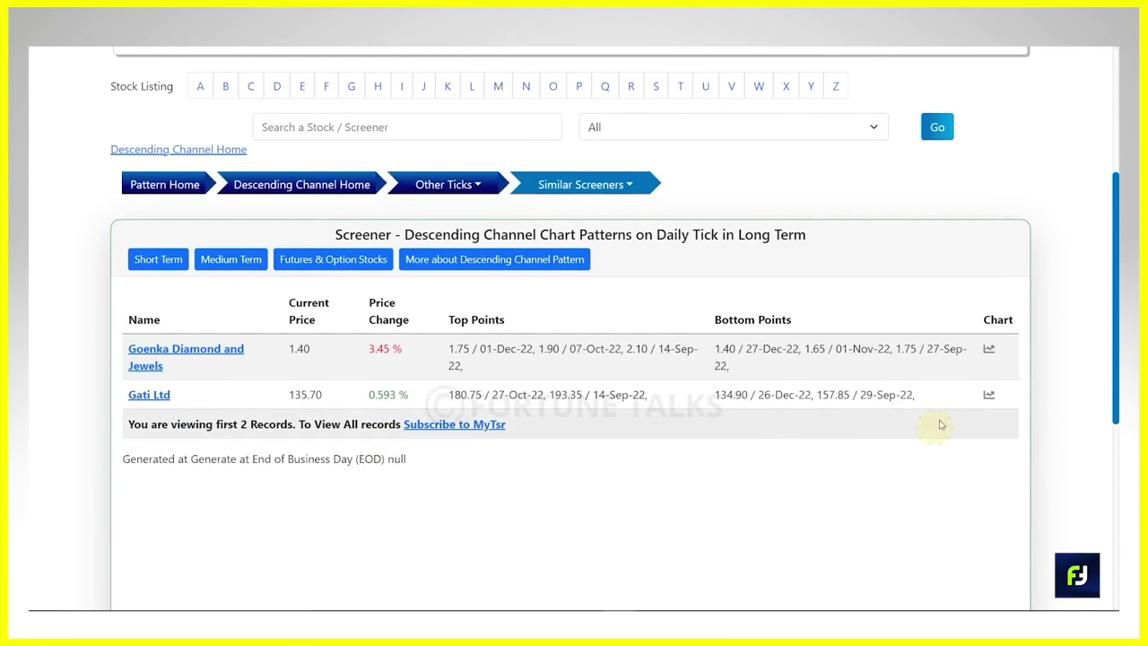
# Open the pattern chart for Gati Ltd and view its details and channel
pyautogui.click(992, 397)
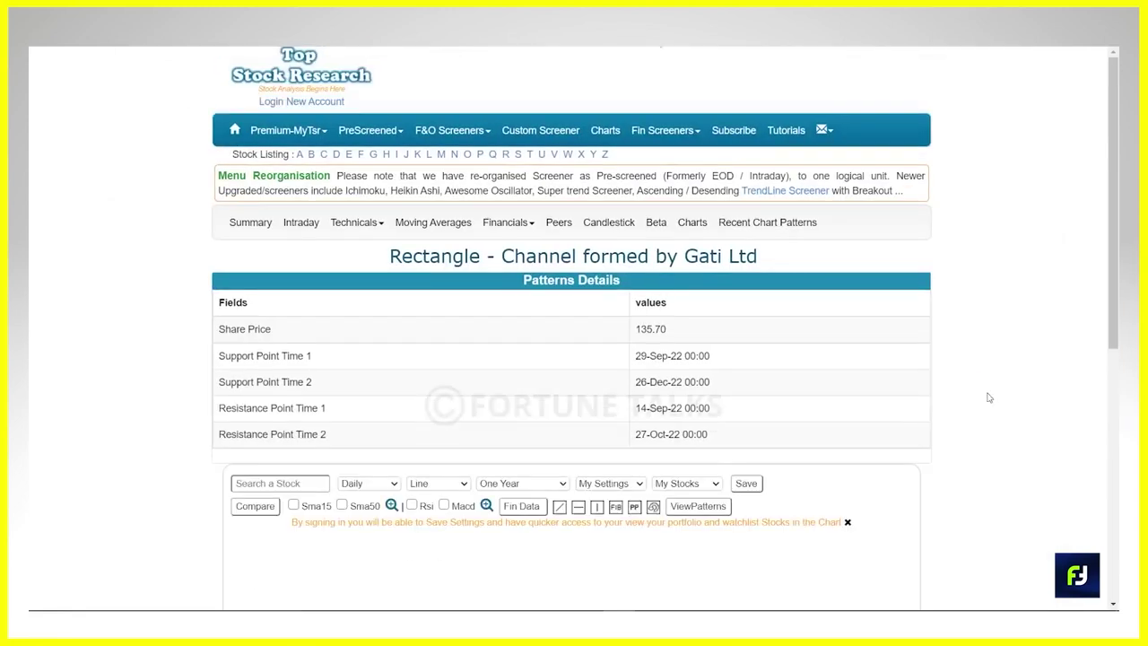
pyautogui.scroll(-5, 953, 346)
pyautogui.scroll(-1, 958, 352)
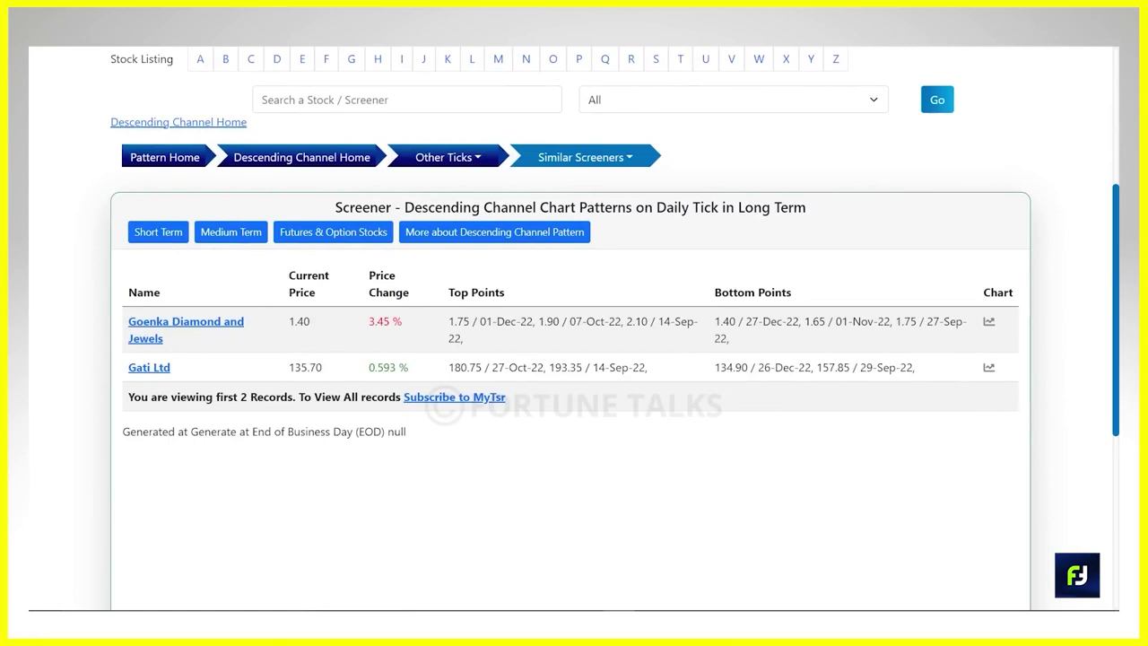
# Return to the chart pattern list and look through its descending, ascending and rectangle channel screeners
pyautogui.click(29, 285)
pyautogui.click(855, 108)
pyautogui.click(853, 104)
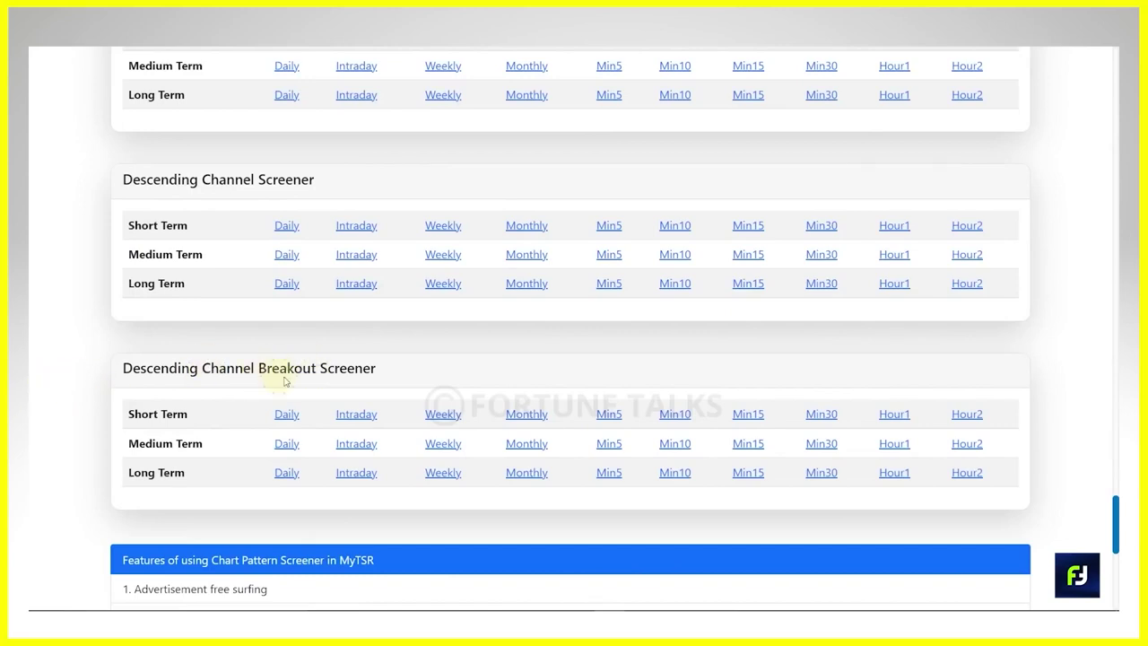
pyautogui.scroll(1, 30, 347)
pyautogui.scroll(4, 30, 347)
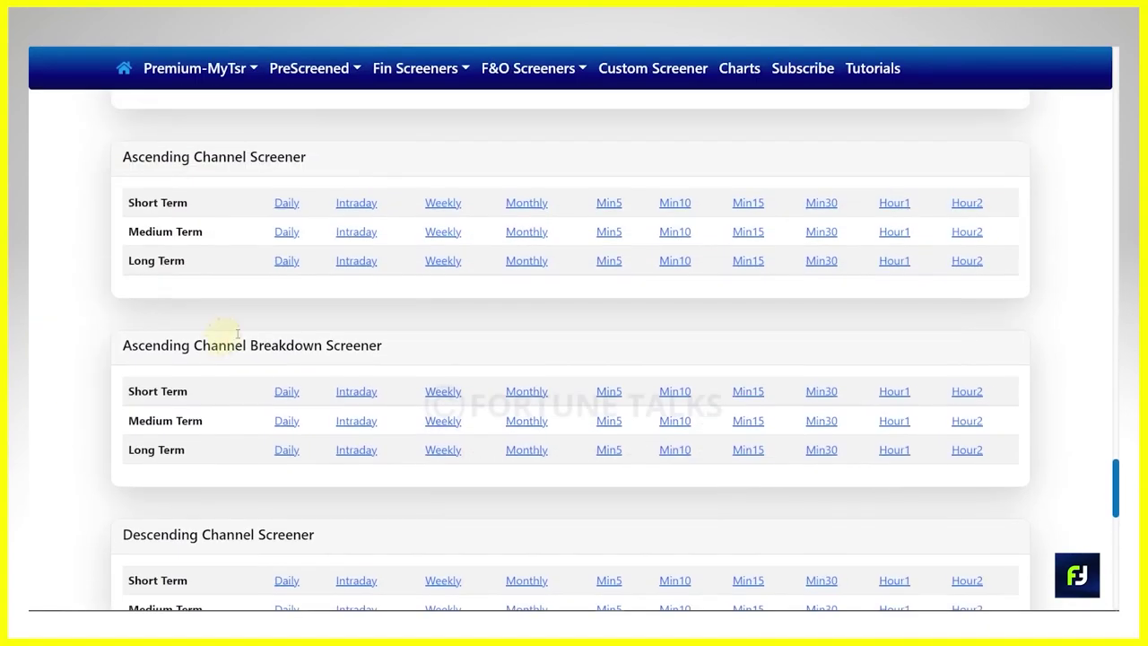
pyautogui.scroll(6, 58, 343)
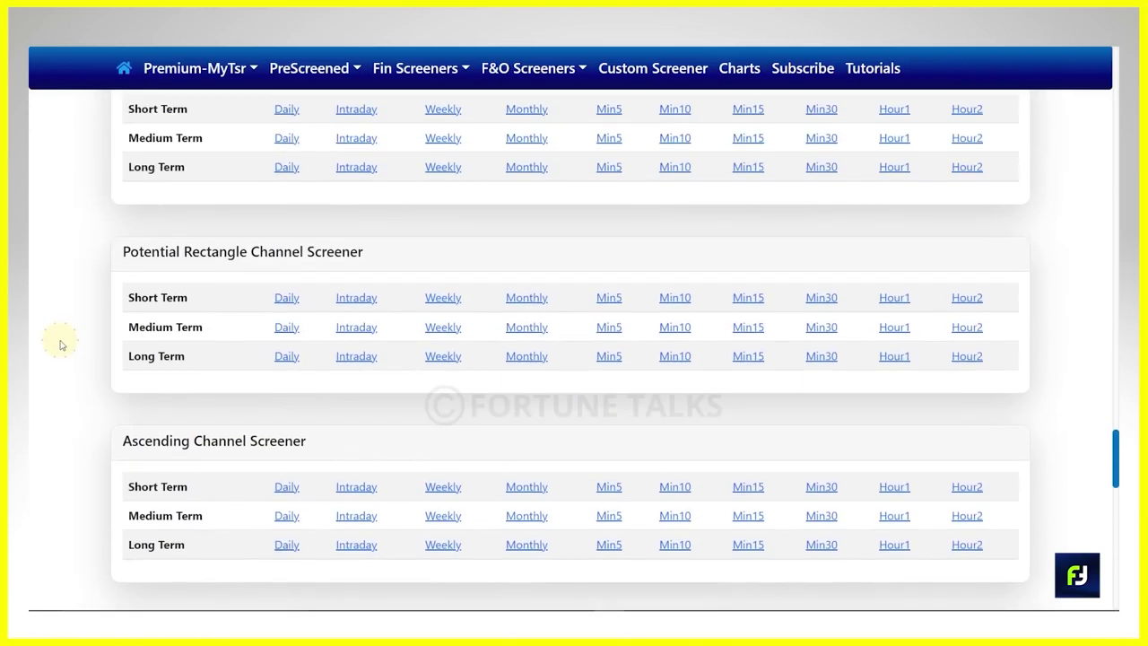
pyautogui.scroll(1, 60, 345)
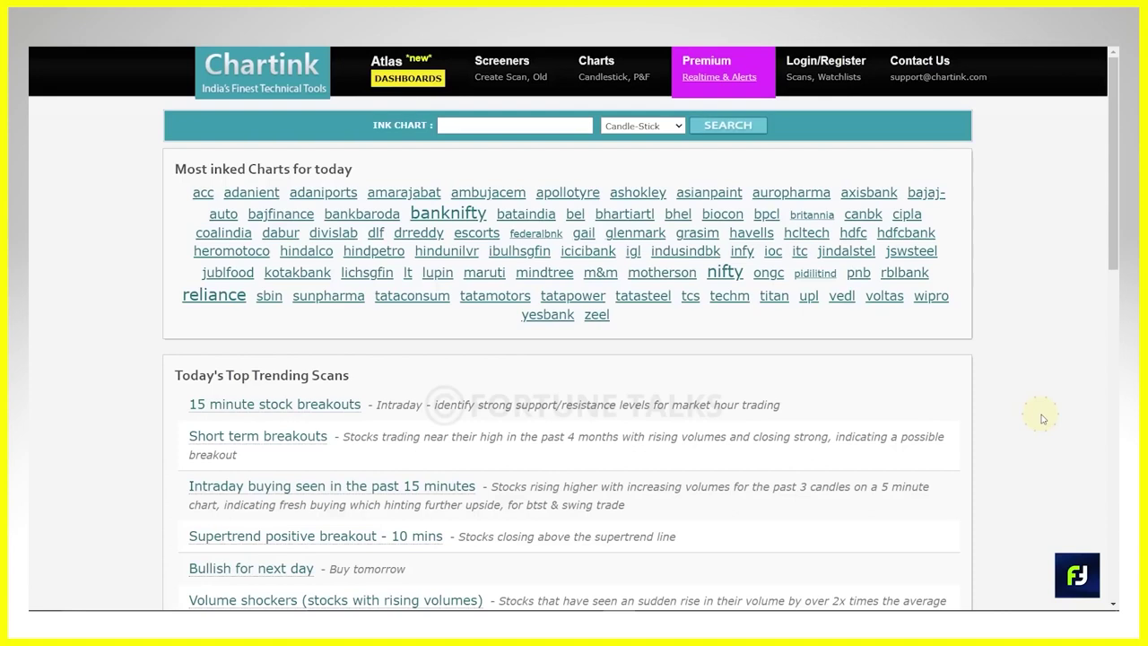
# Switch to Chartink, open its screeners page and examine the ready-made scan categories from Fundamental Scans to Crossover
pyautogui.click(506, 69)
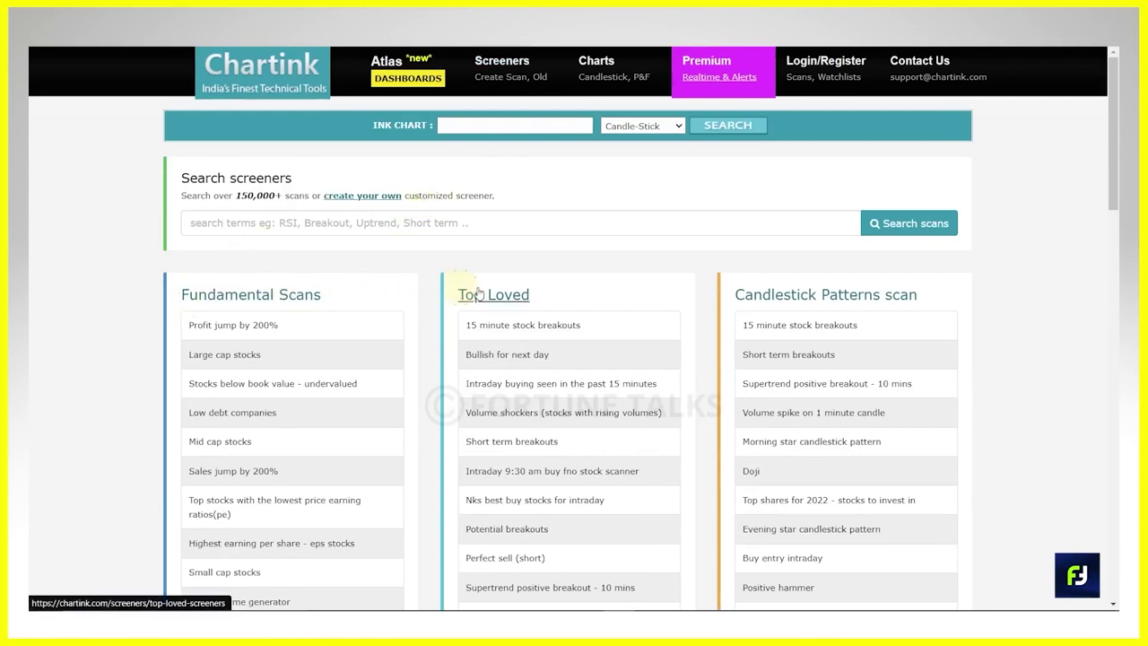
pyautogui.scroll(-3, 825, 297)
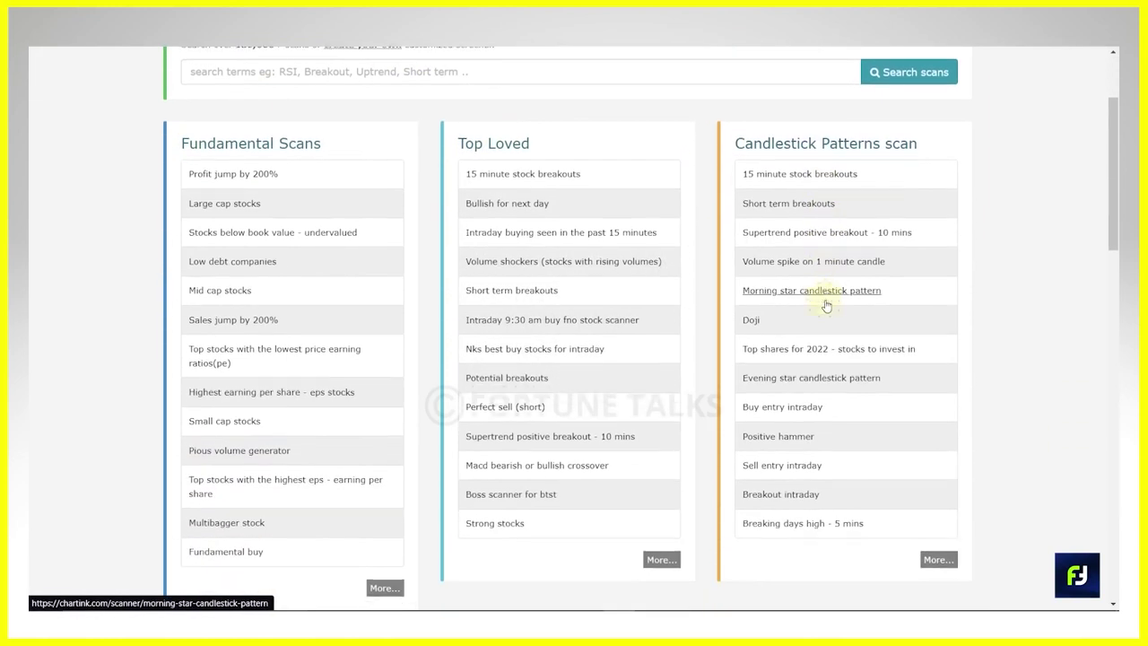
pyautogui.scroll(-5, 825, 305)
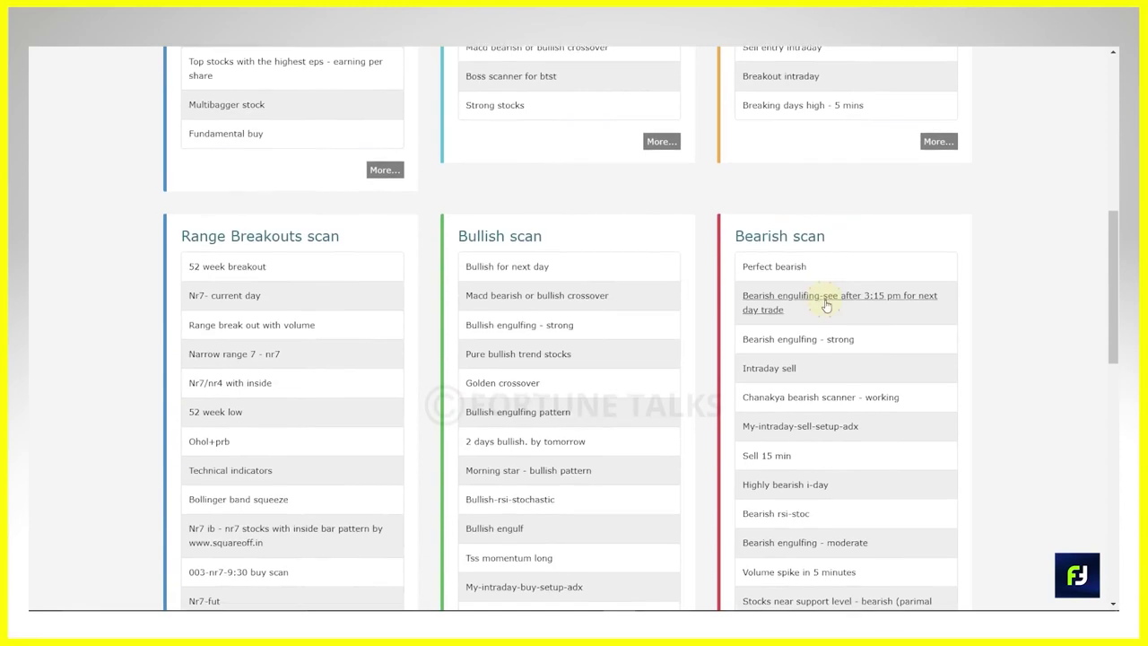
pyautogui.scroll(-6, 825, 306)
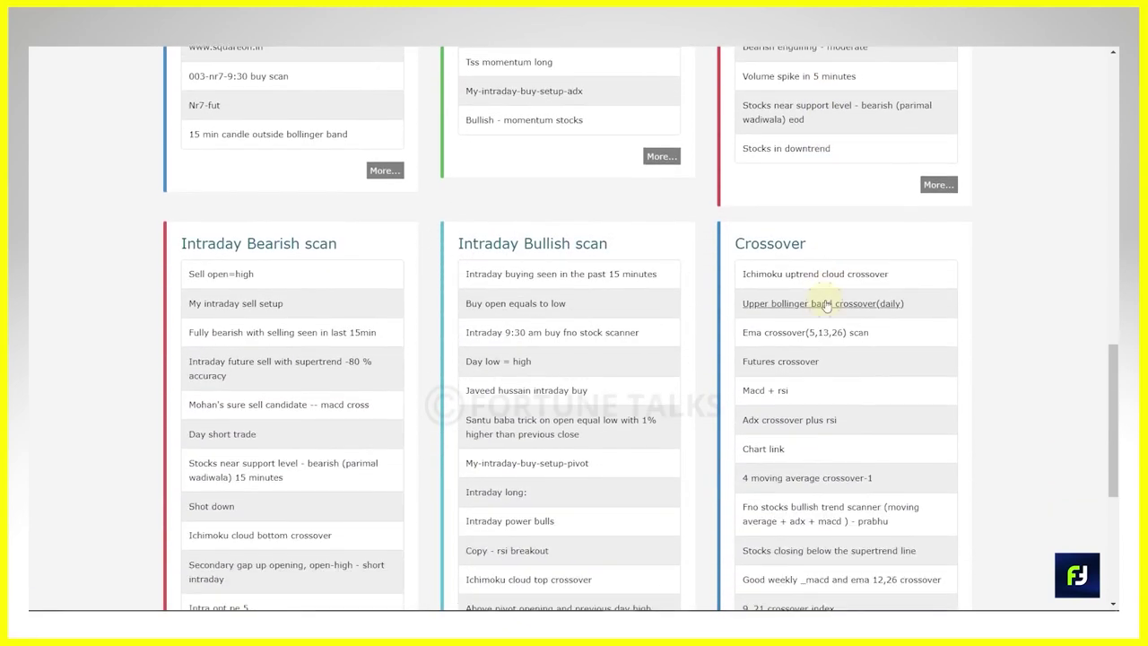
pyautogui.scroll(-3, 826, 306)
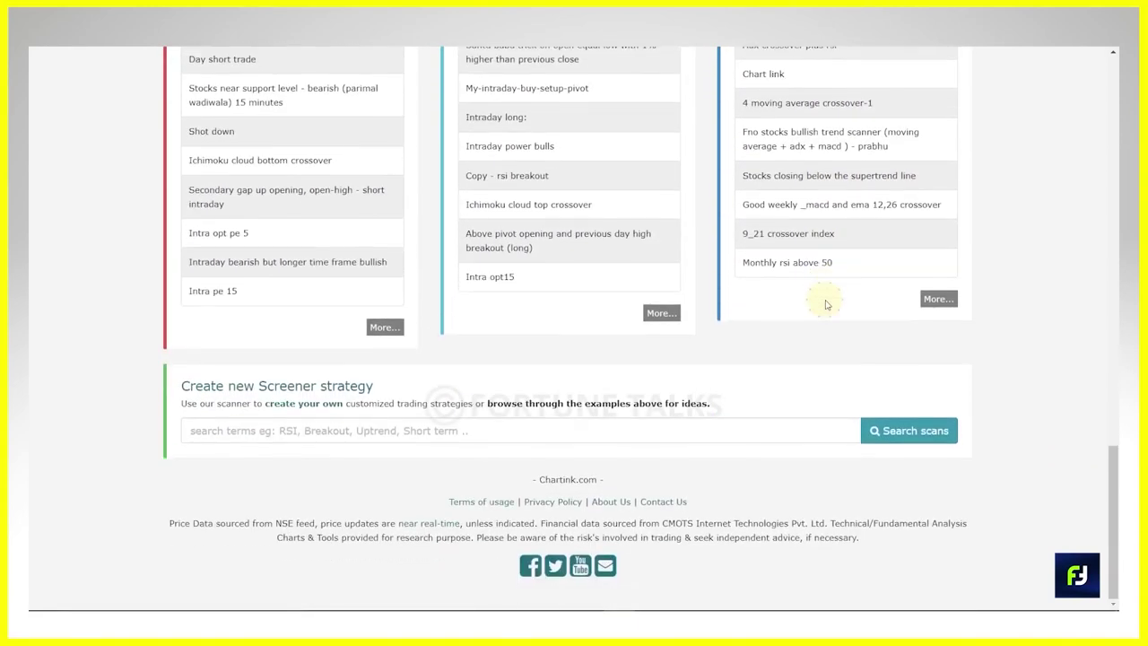
pyautogui.scroll(6, 825, 305)
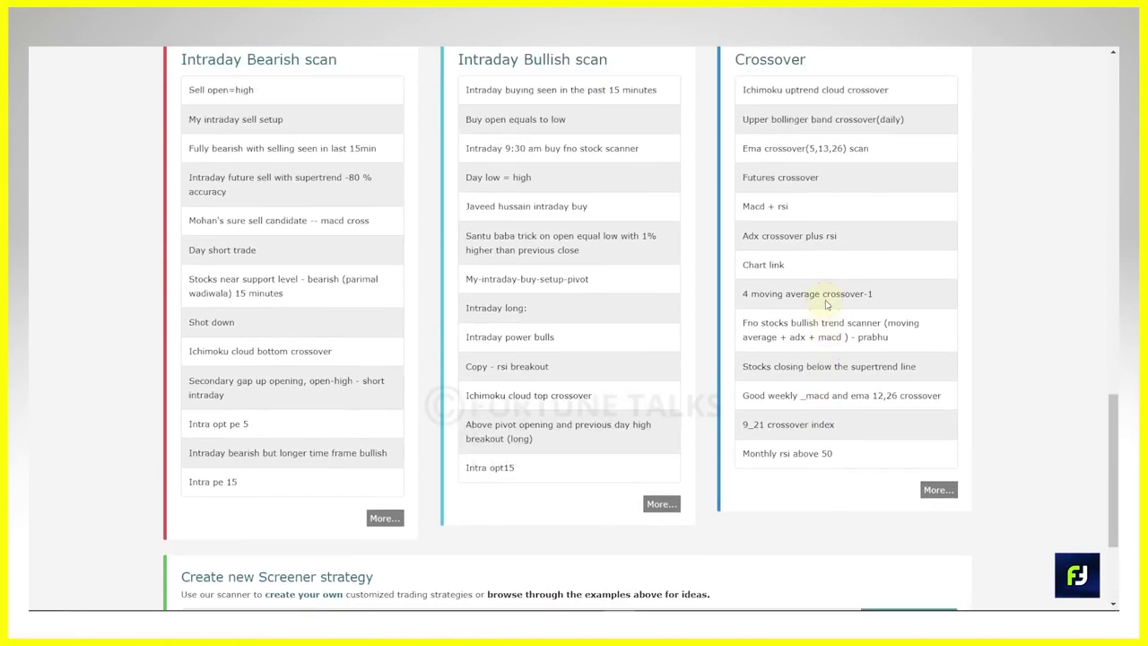
pyautogui.scroll(8, 826, 305)
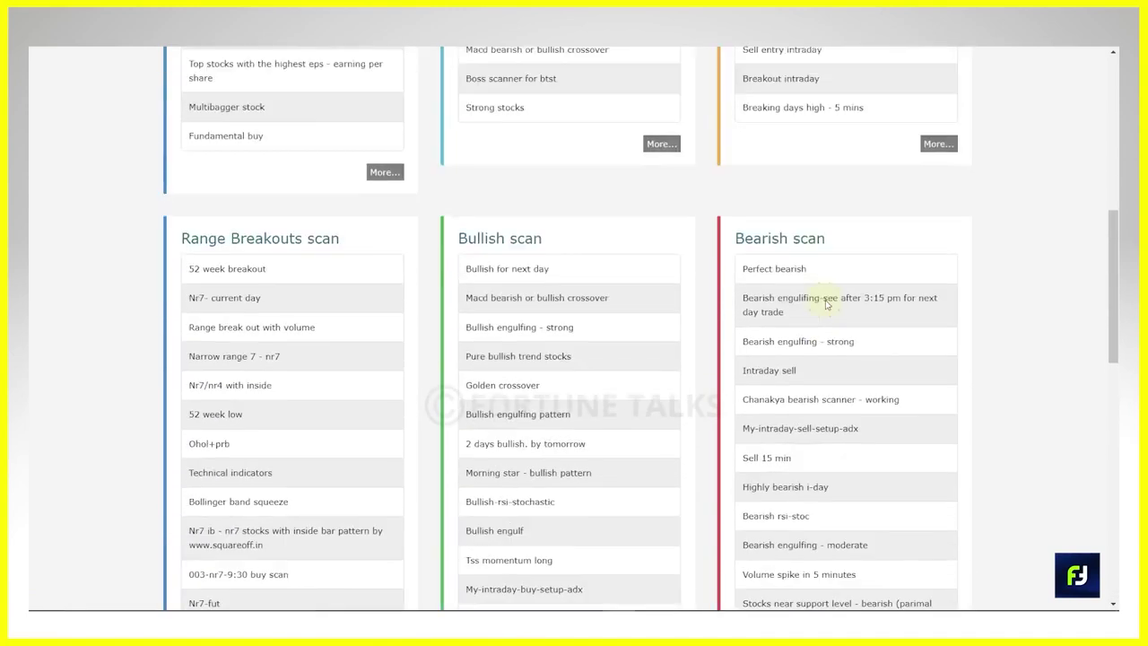
pyautogui.scroll(4, 825, 305)
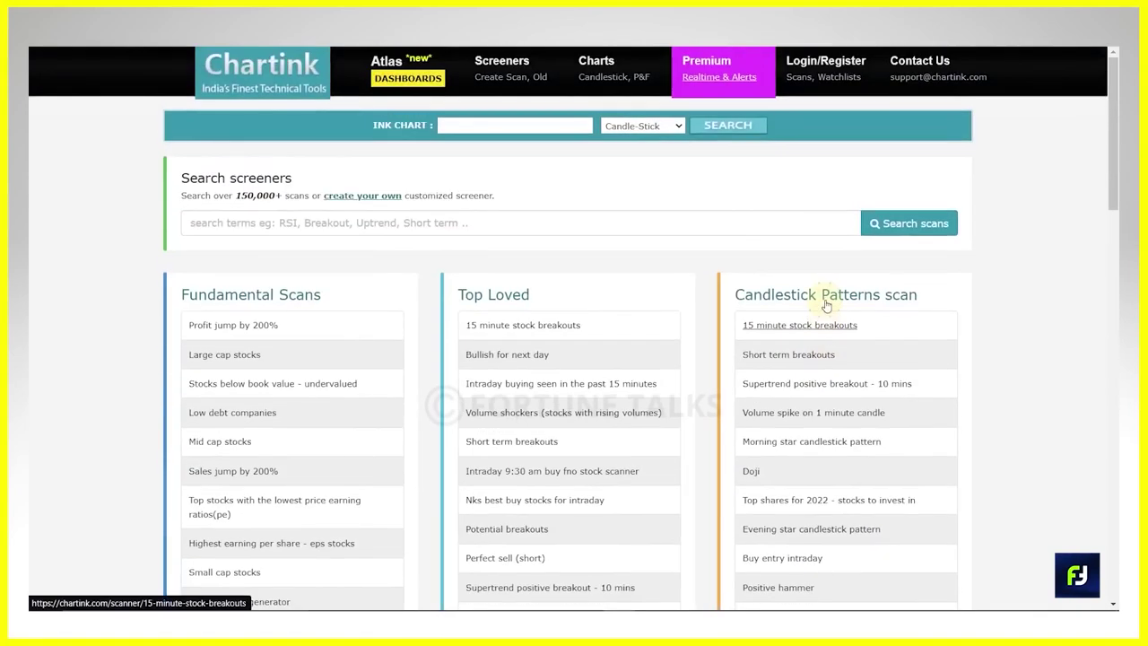
# Search the Chartink screeners for "descending triangle"
pyautogui.click(208, 223)
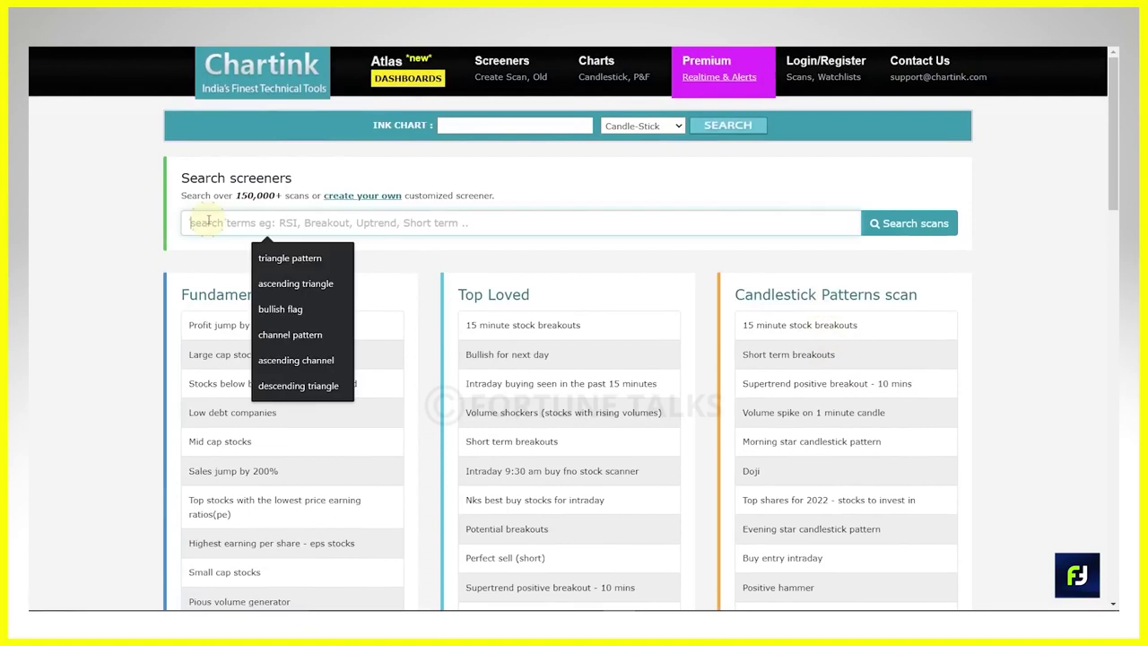
pyautogui.click(298, 384)
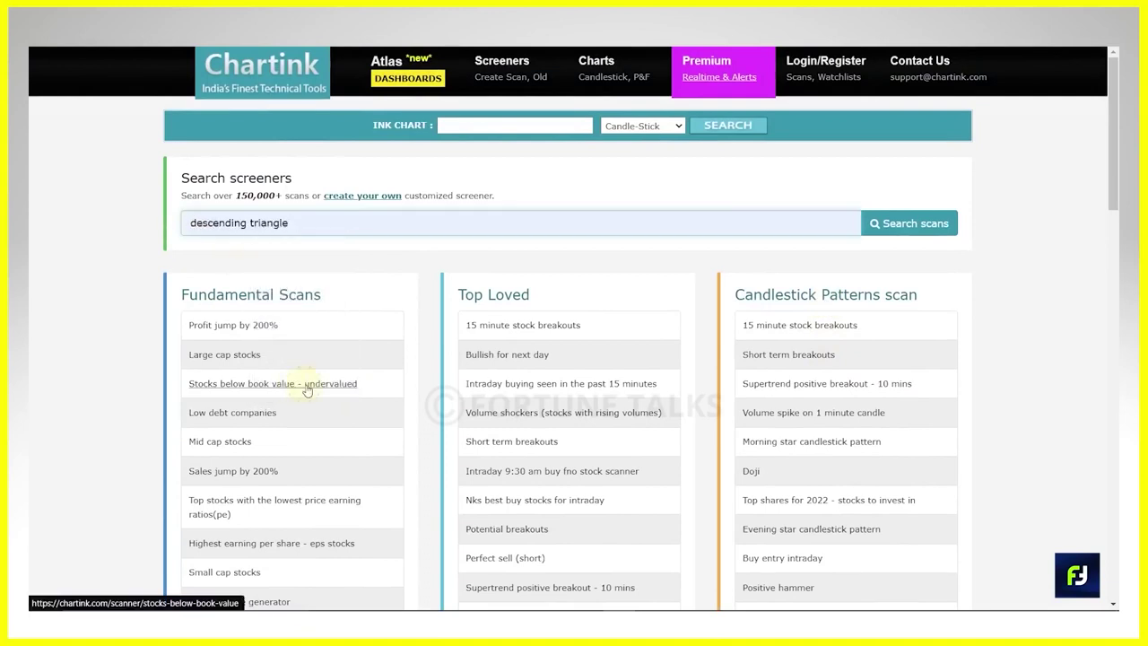
pyautogui.click(913, 224)
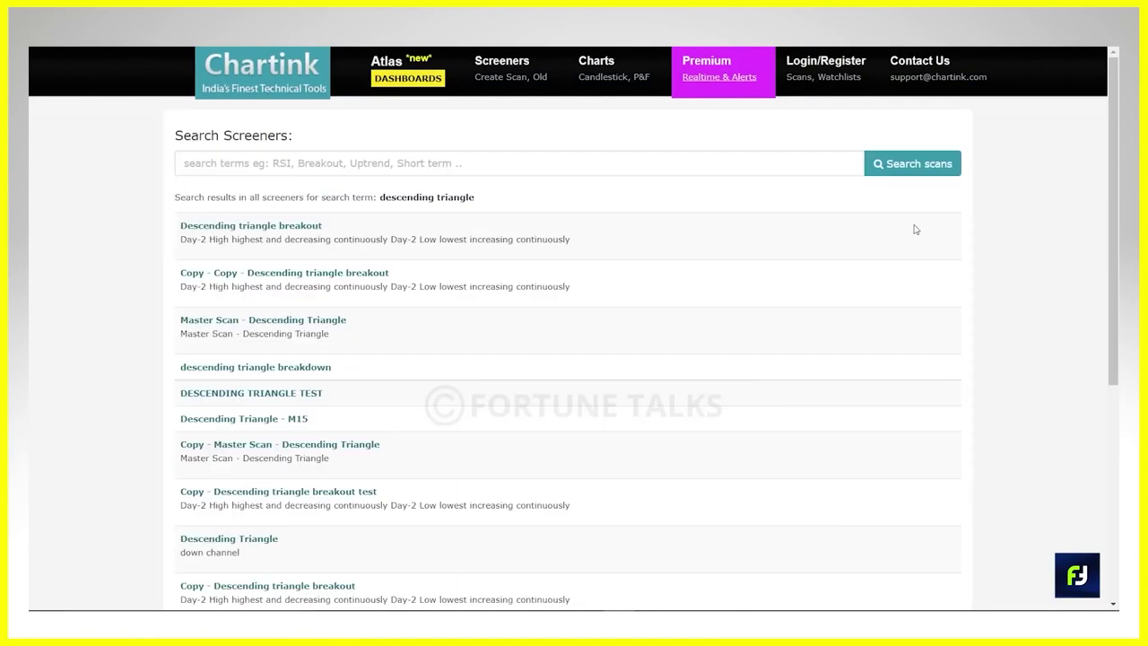
# Look through the descending triangle search results and open the first "Descending triangle breakout" screener
pyautogui.scroll(-2, 637, 202)
pyautogui.scroll(-2, 636, 202)
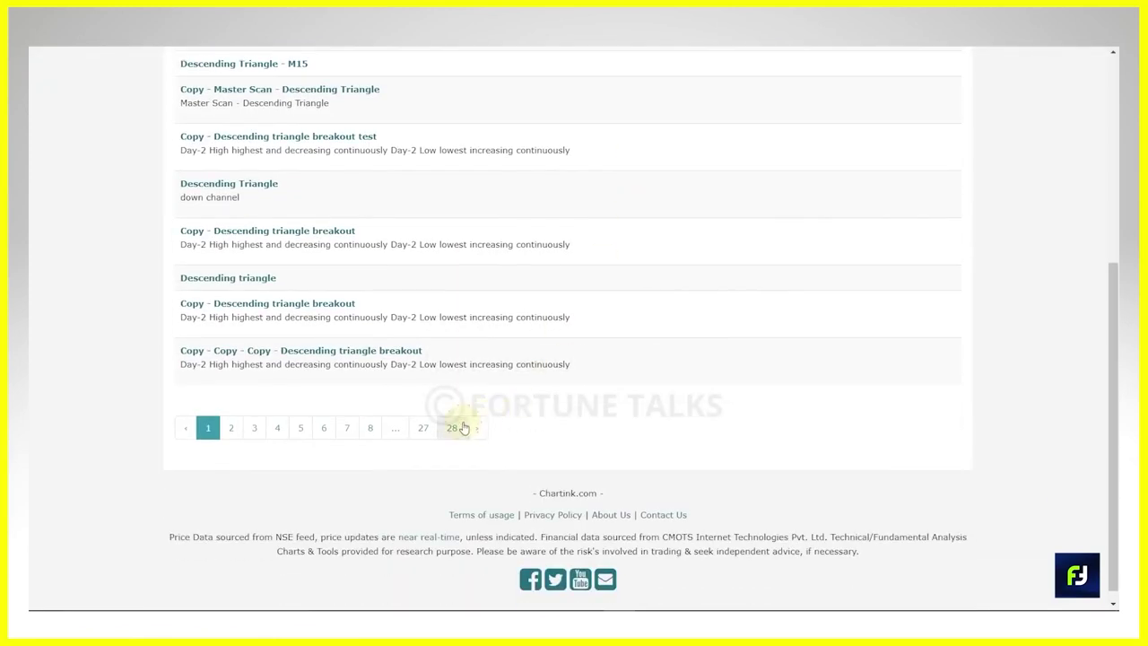
pyautogui.scroll(4, 275, 435)
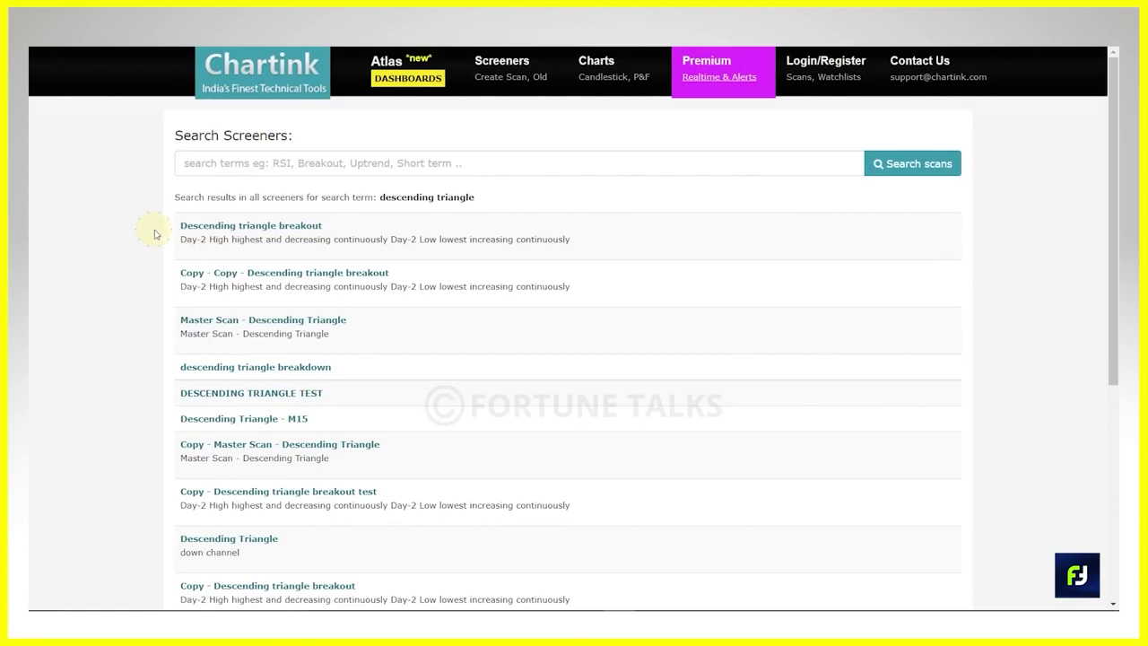
pyautogui.click(240, 228)
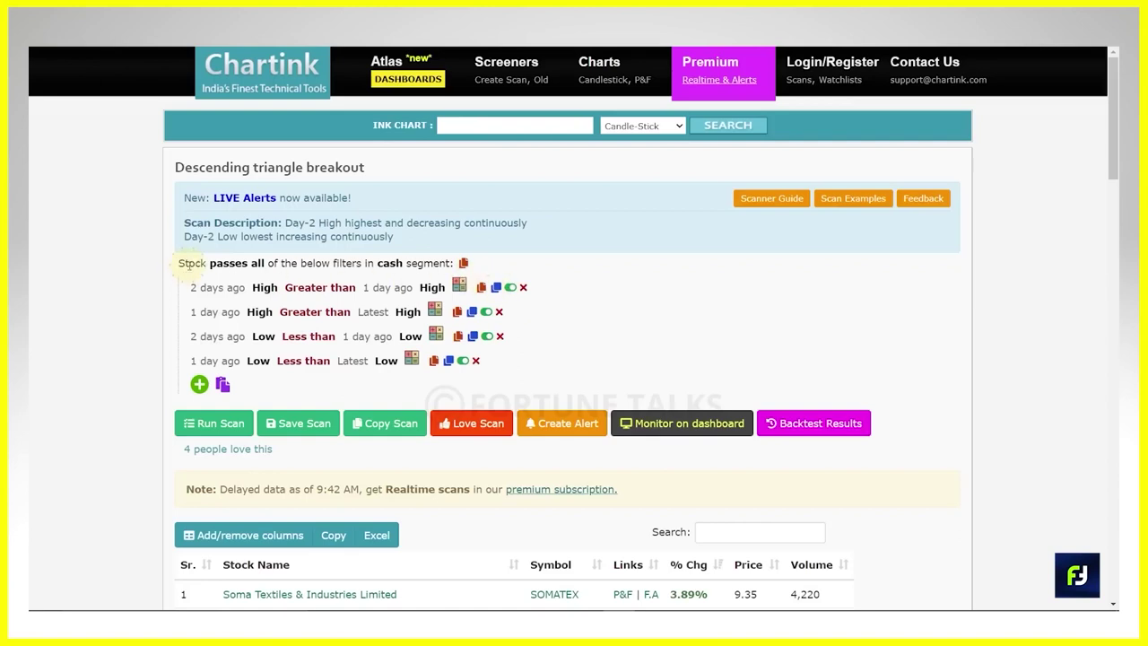
# Change the screener's stock segment to futures, run the scan and view the list of matching stocks
pyautogui.click(390, 265)
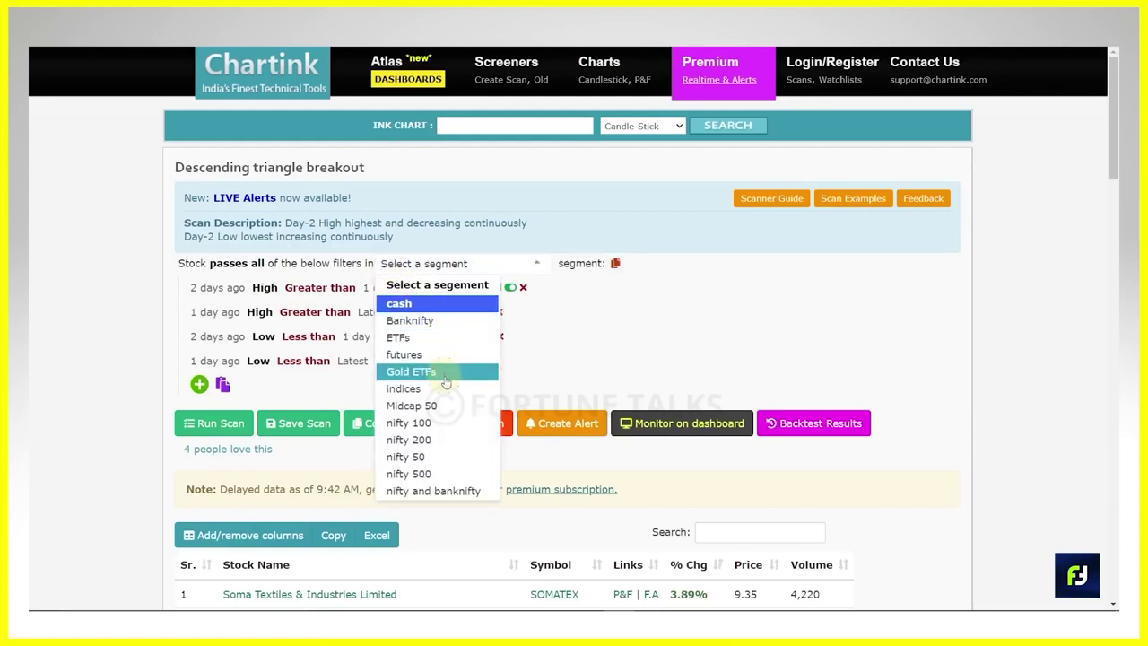
pyautogui.scroll(-1, 446, 384)
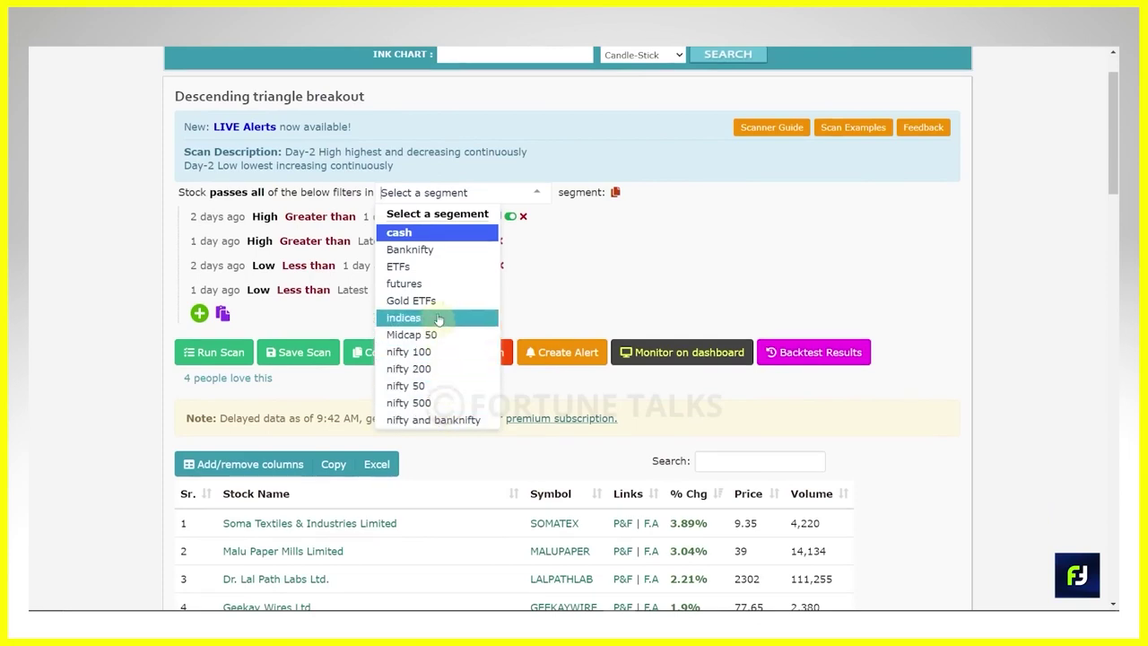
pyautogui.click(420, 285)
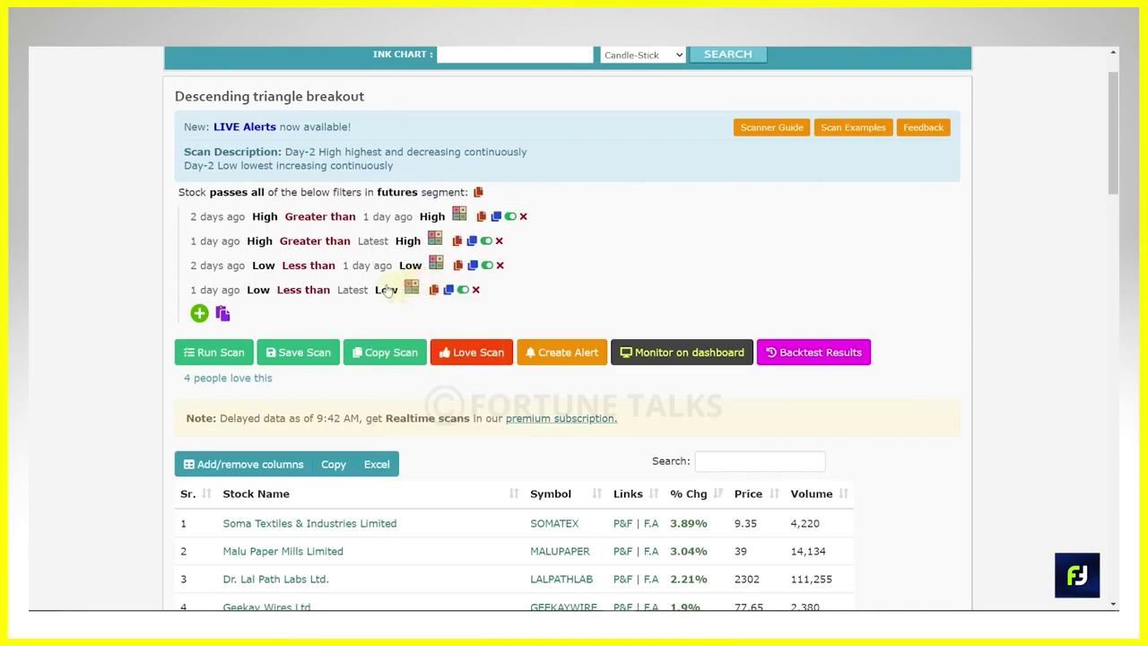
pyautogui.click(208, 351)
pyautogui.click(230, 355)
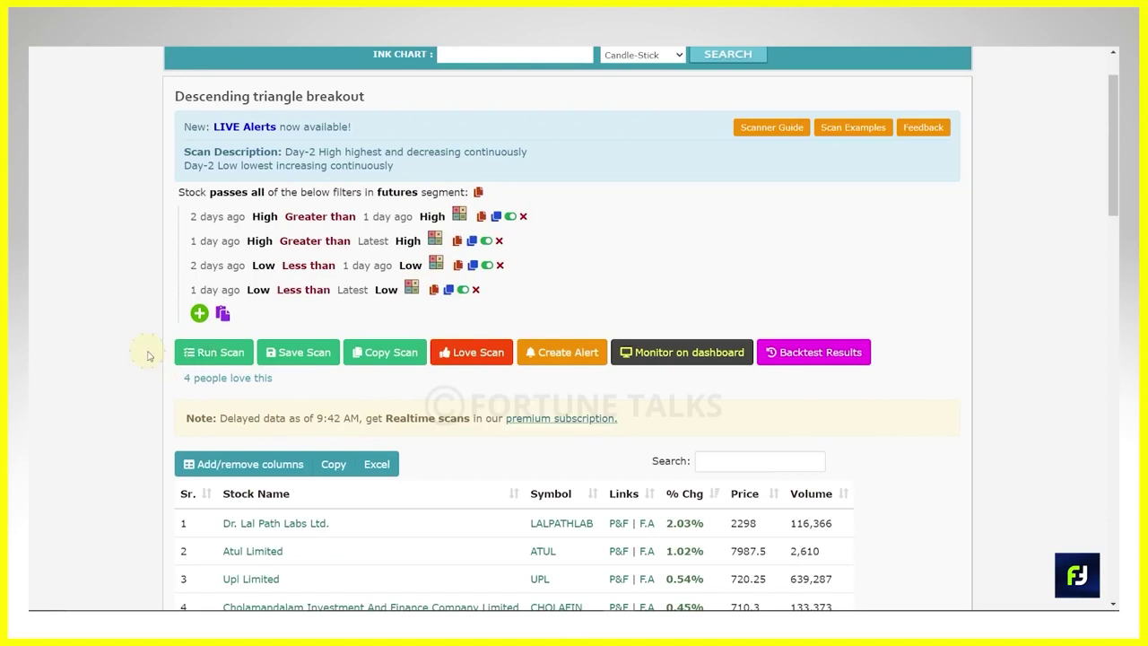
pyautogui.scroll(-2, 149, 356)
pyautogui.scroll(-2, 149, 356)
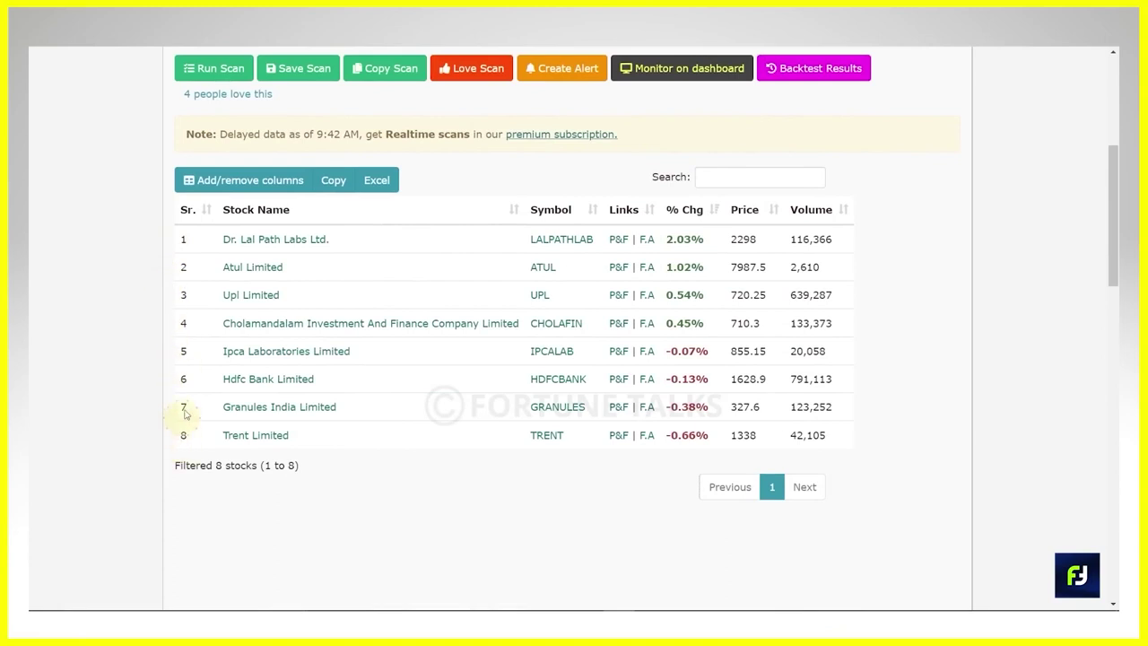
# Open the Dr. Lal Path Labs Ltd. chart from the scan results, examine its daily candles, and return to the result list
pyautogui.click(265, 241)
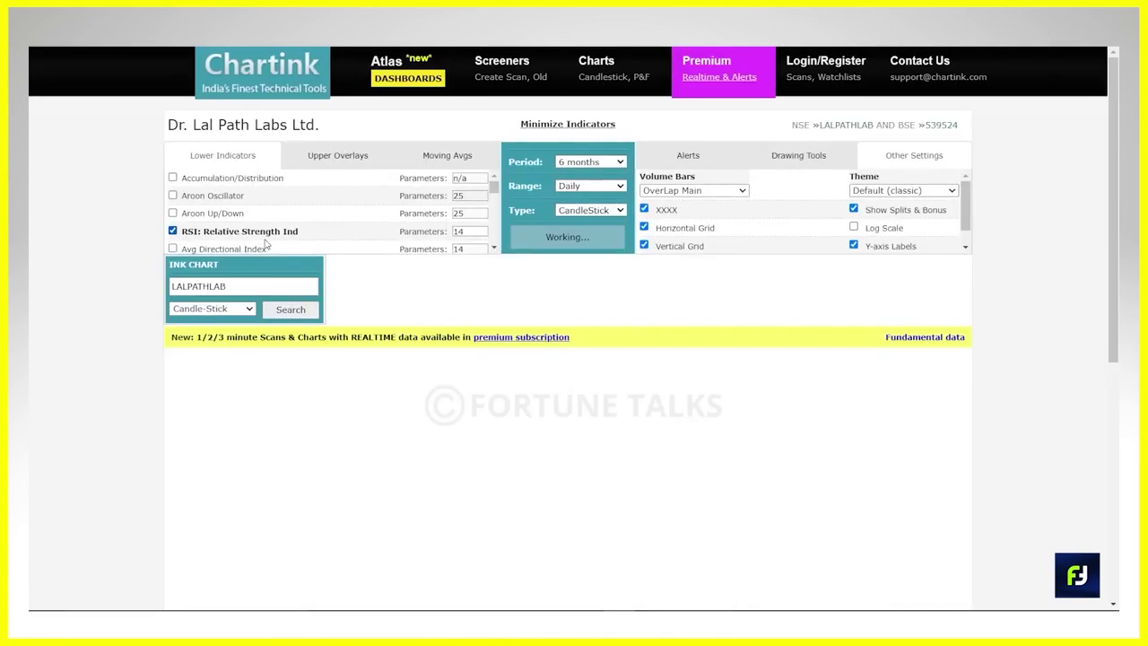
pyautogui.scroll(-3, 170, 320)
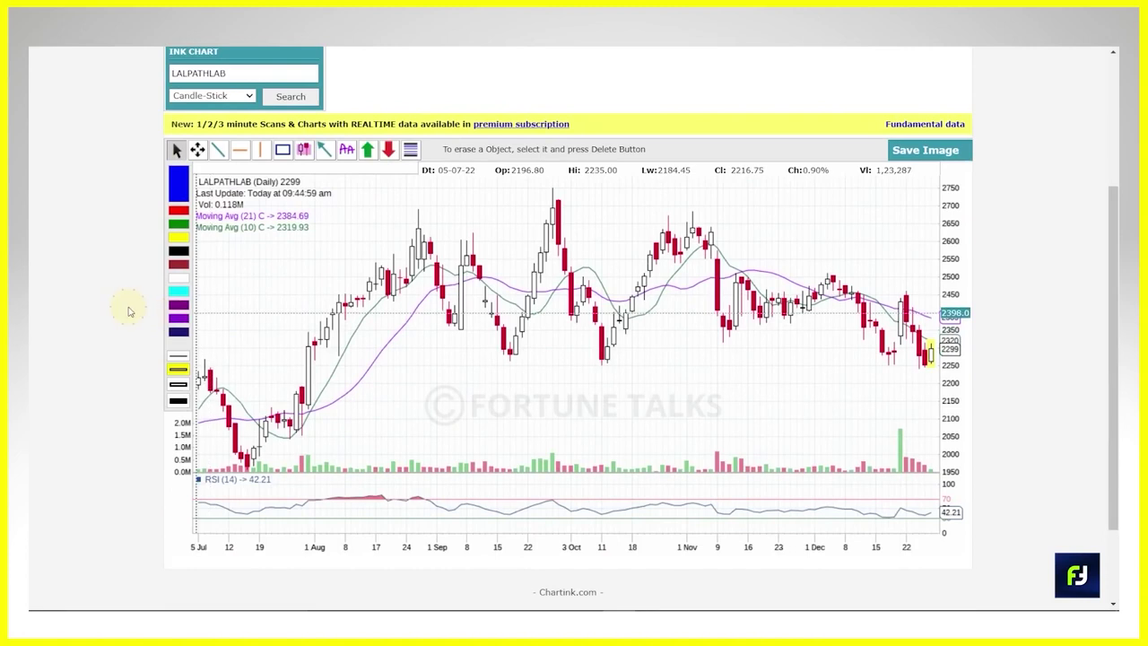
pyautogui.scroll(5, 128, 311)
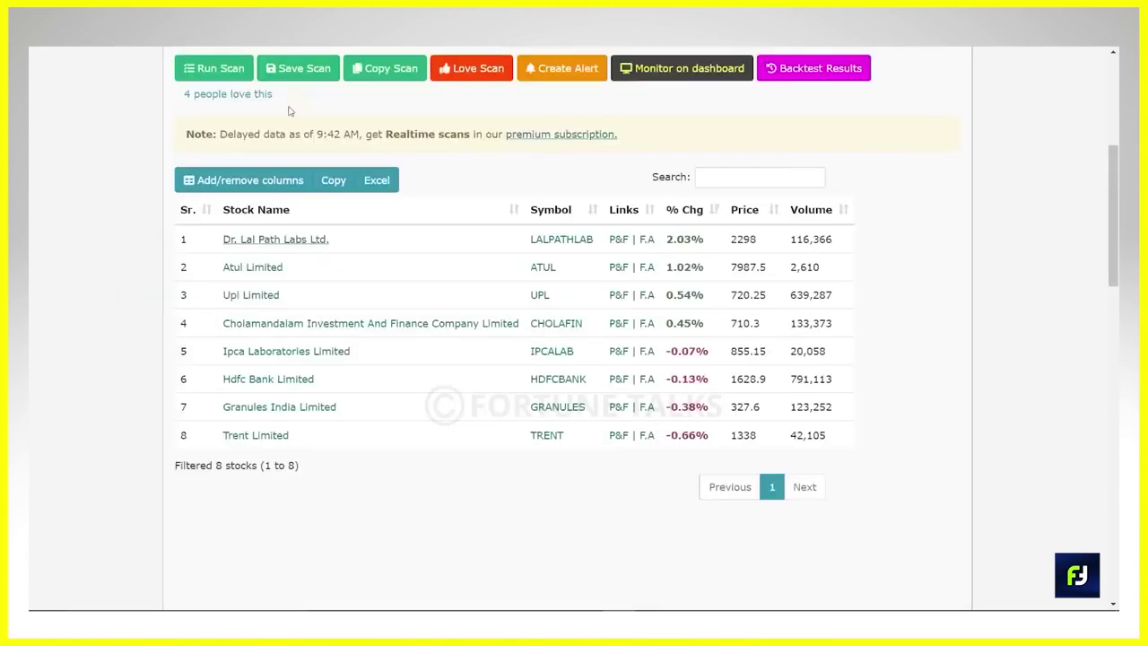
pyautogui.scroll(3, 154, 192)
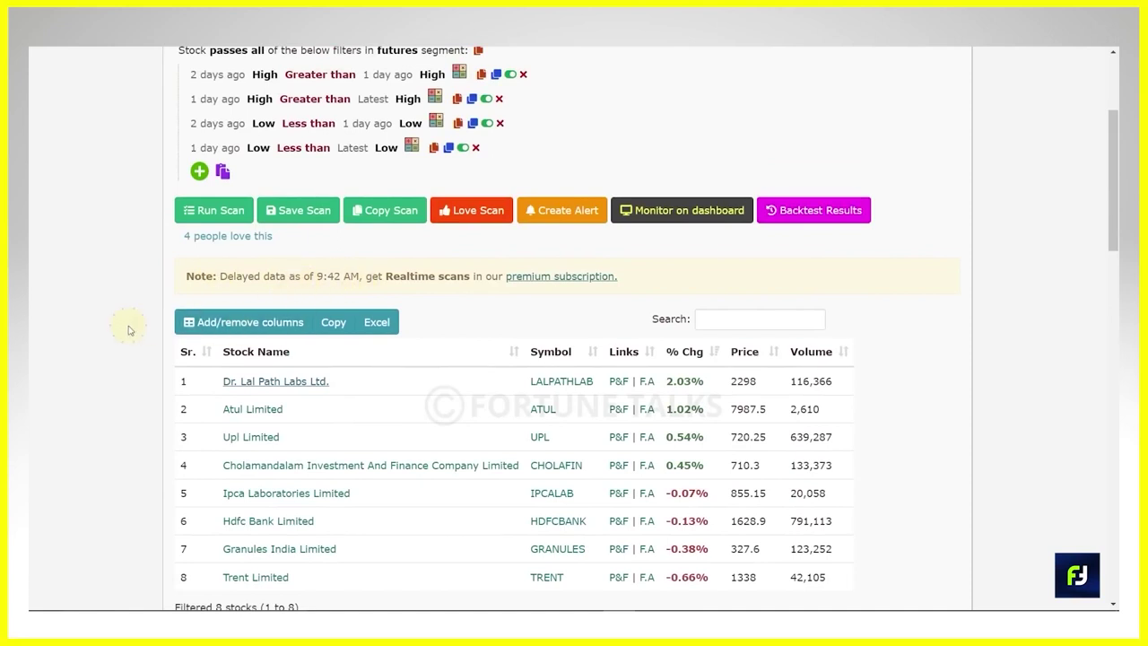
pyautogui.scroll(-2, 165, 385)
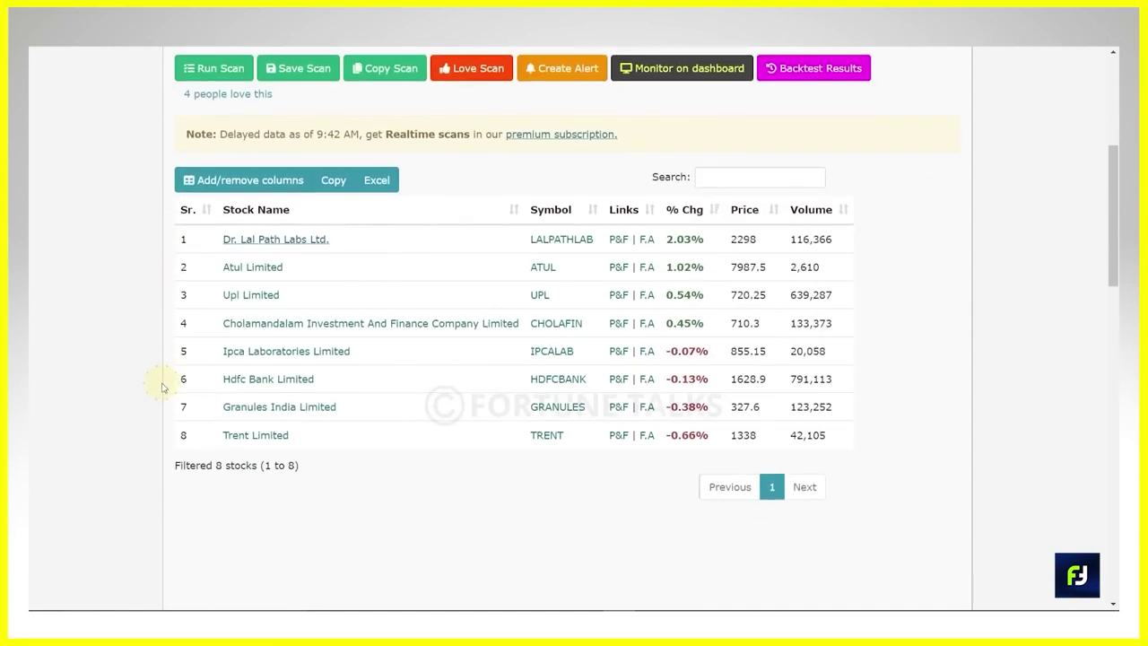
# Open the premium subscription page, review its monthly and yearly plans, and highlight "Alerts" and "Realtime data" in the heading
pyautogui.scroll(3, 162, 387)
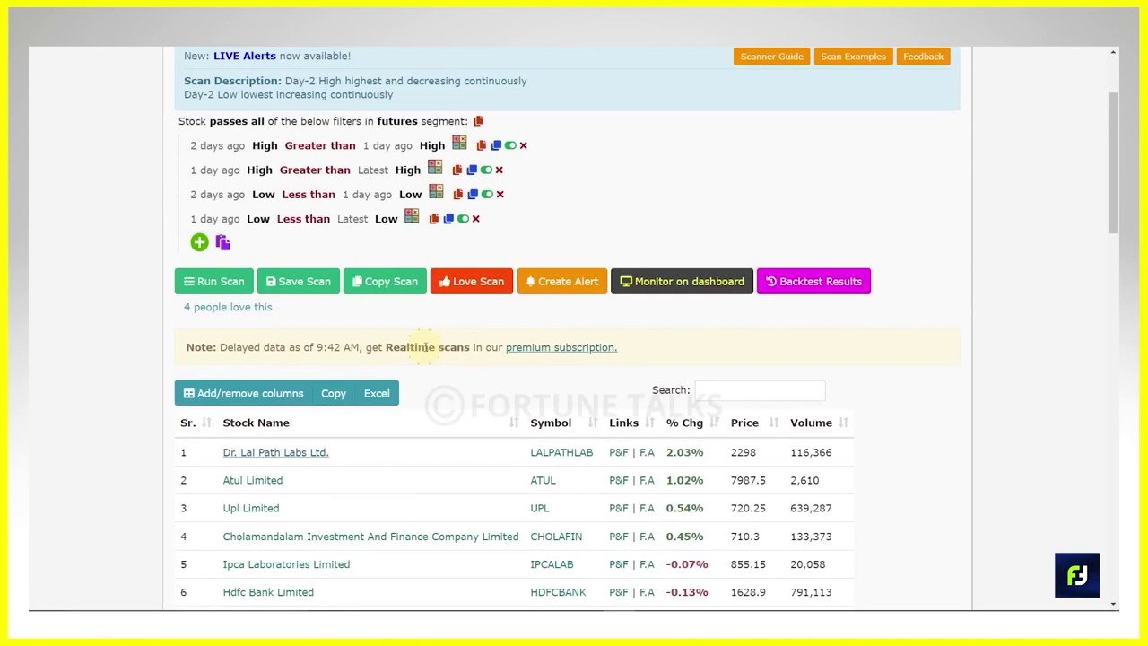
pyautogui.click(557, 351)
pyautogui.scroll(-5, 560, 344)
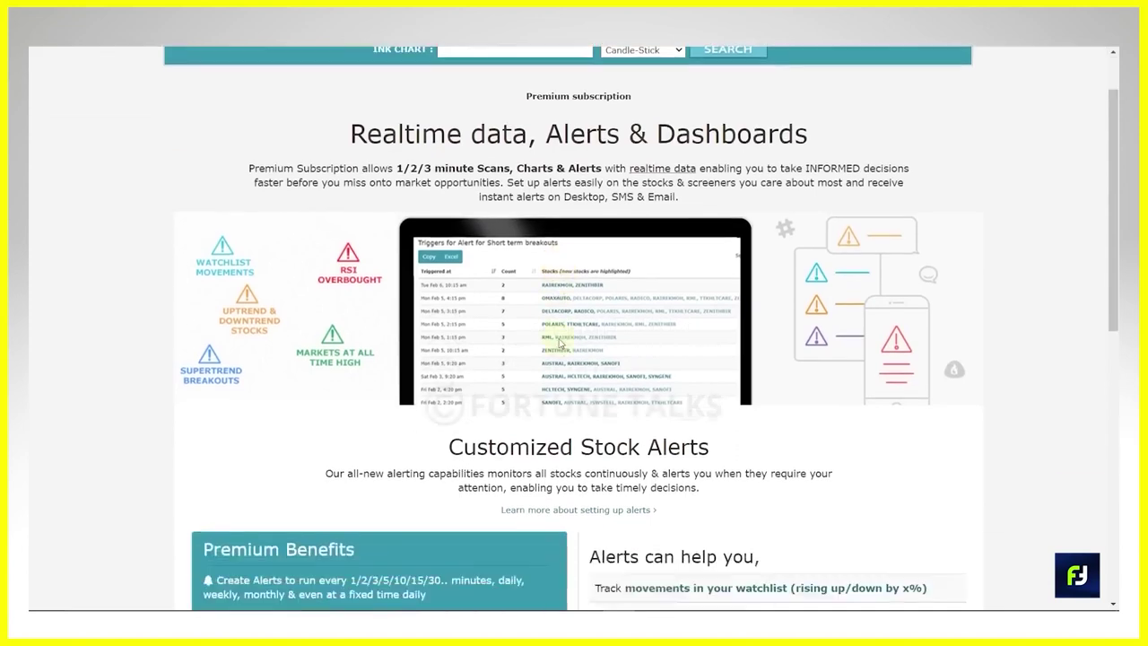
pyautogui.scroll(-3, 557, 341)
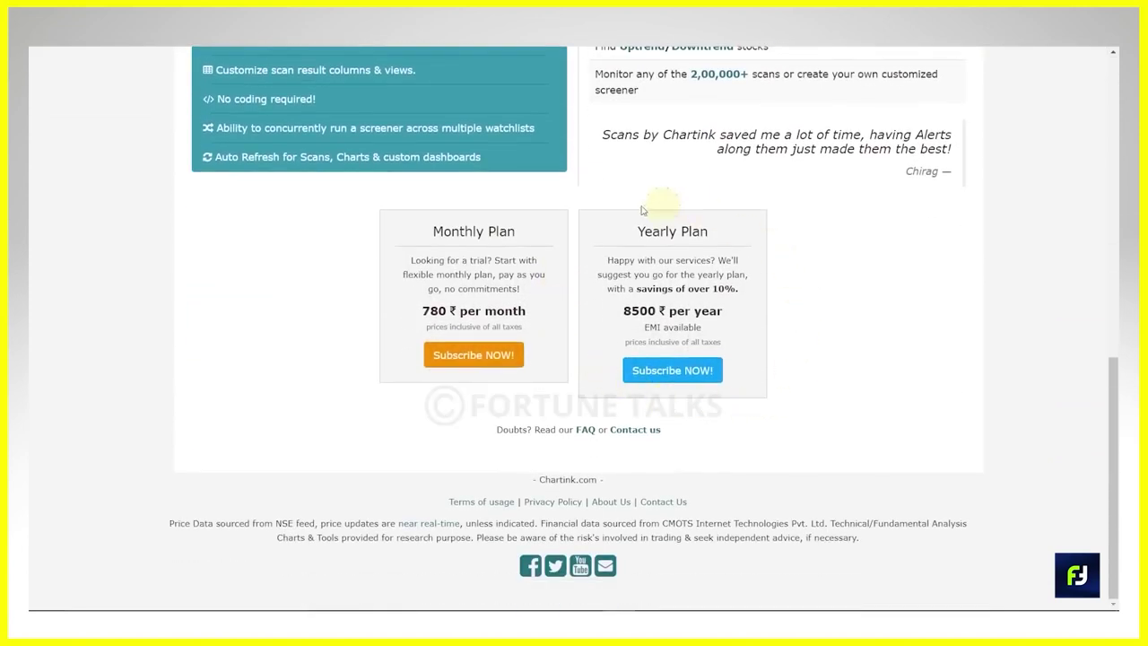
pyautogui.scroll(10, 377, 274)
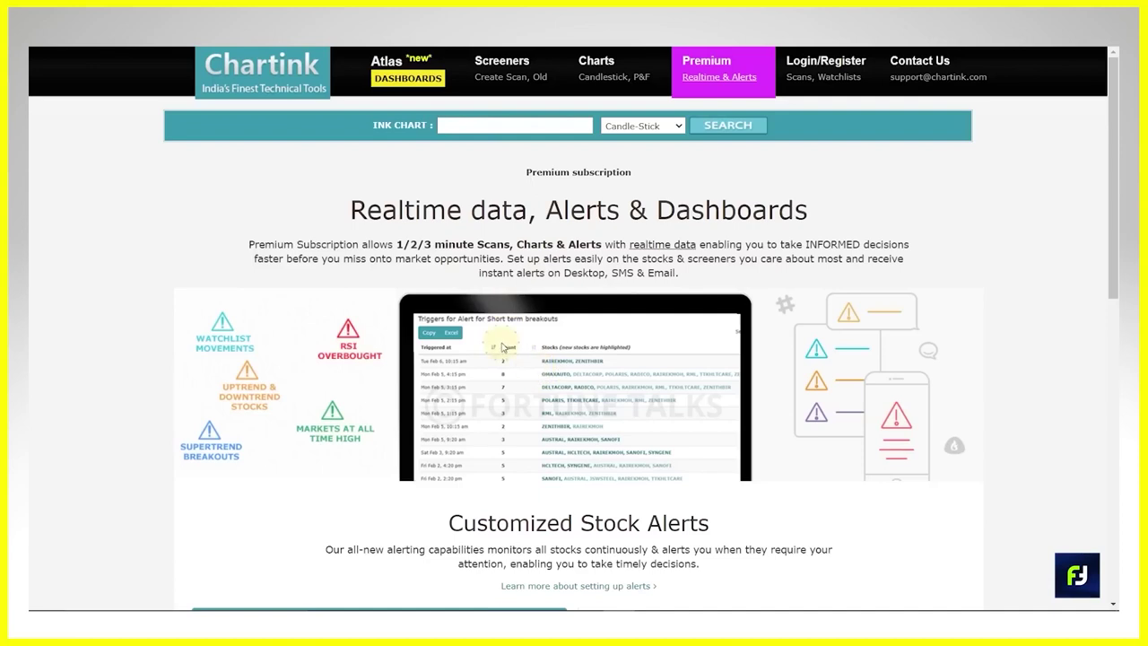
pyautogui.moveTo(547, 213); pyautogui.dragTo(628, 215)
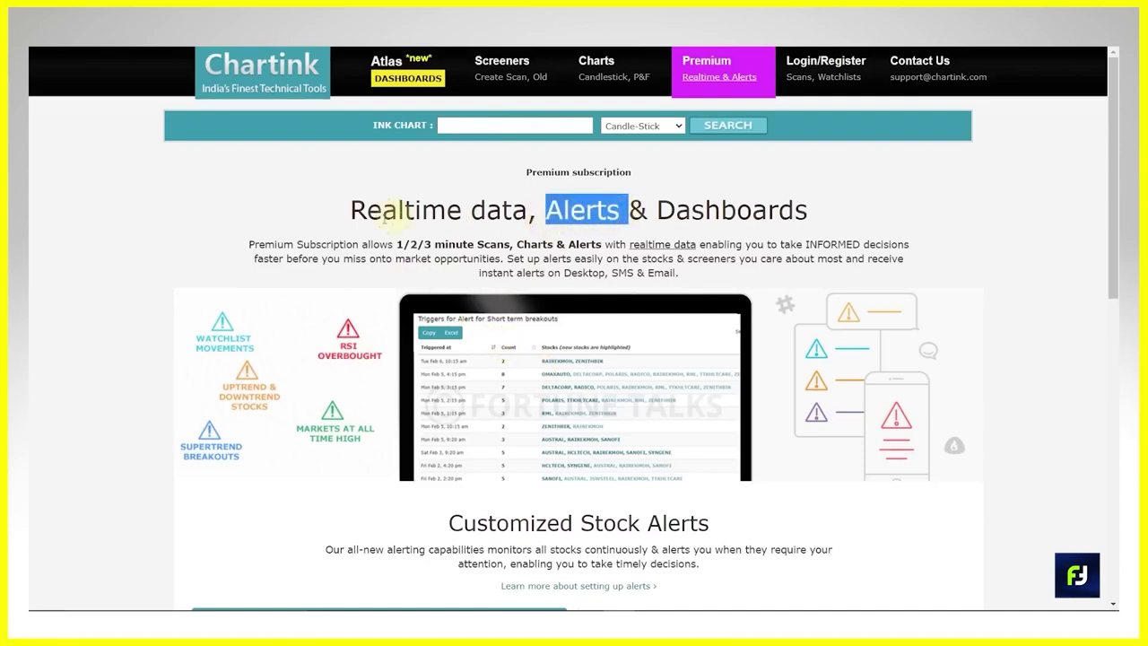
pyautogui.moveTo(352, 211); pyautogui.dragTo(529, 213)
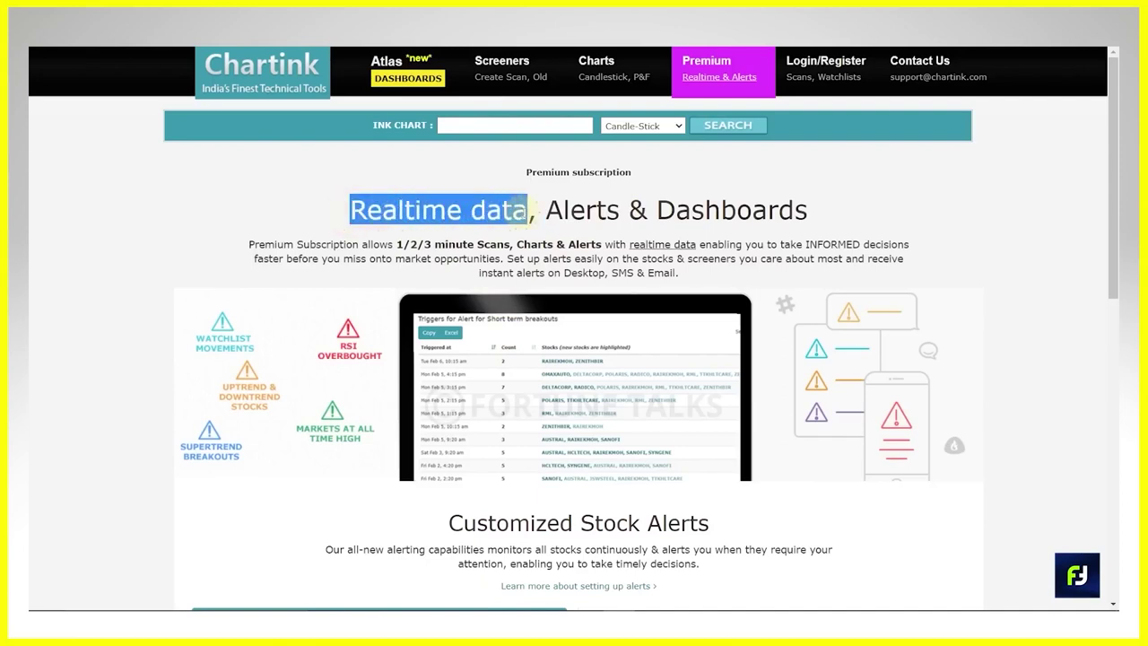